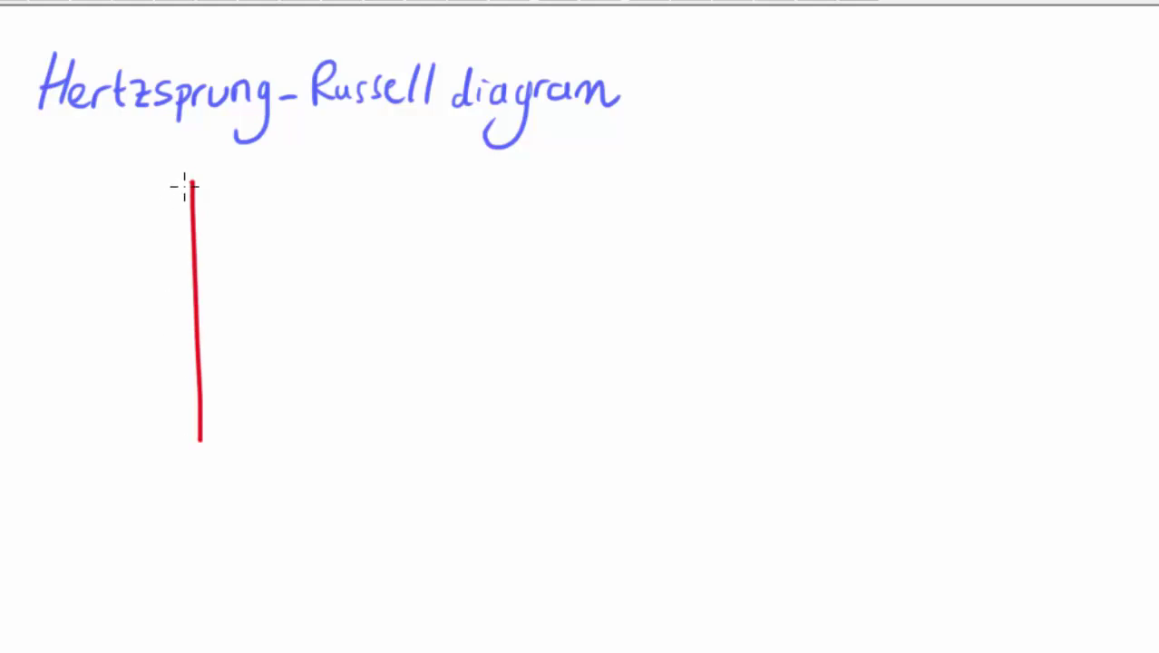
Add an arrowhead to the red vertical axis and draw the horizontal axis from its foot.
drag(174, 201, 205, 186)
mouse_move(181, 437)
mouse_down()
mouse_move(624, 420)
mouse_move(602, 419)
mouse_up()
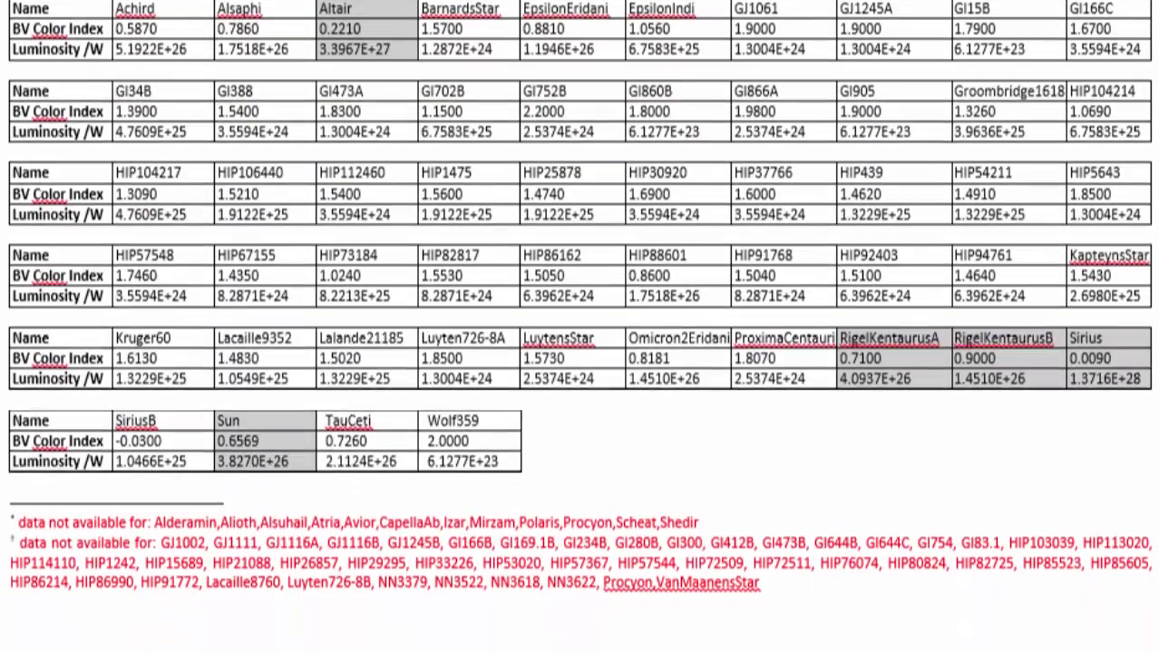
Scroll up and down through the Word tables of star colour index and luminosity values.
scroll(579, 326, up, 15)
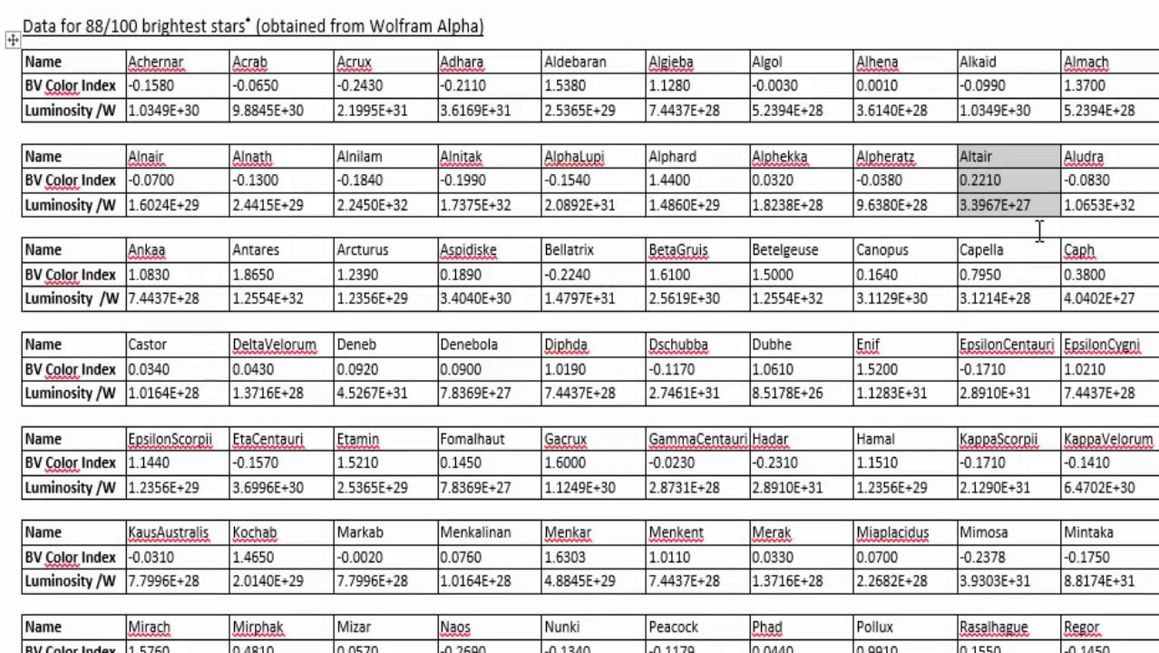
scroll(1037, 227, down, 8)
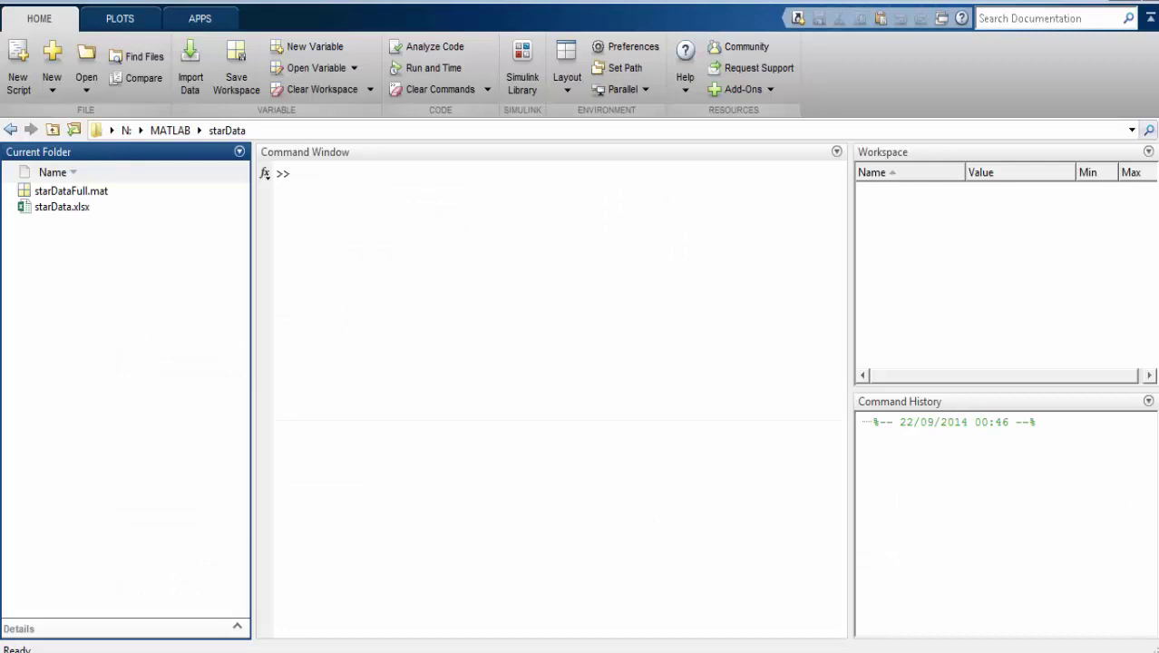
Open starData.xlsx in the Import Tool and import BVColorIndex and Luminosity as column vectors.
click(55, 210)
double_click(53, 210)
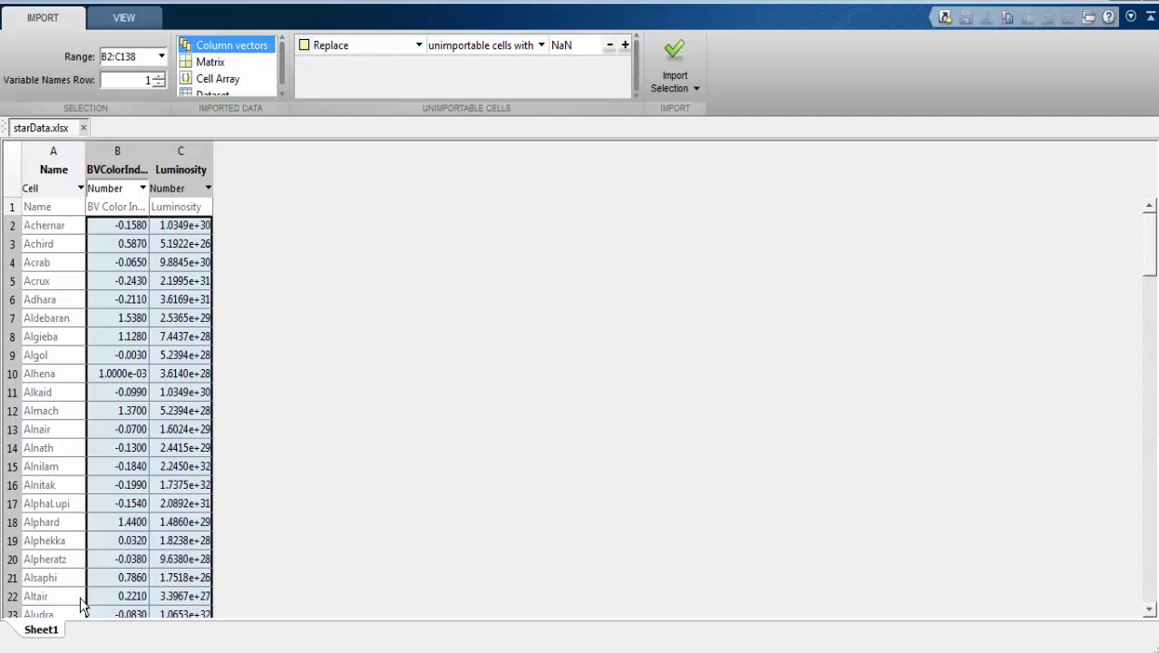
click(679, 47)
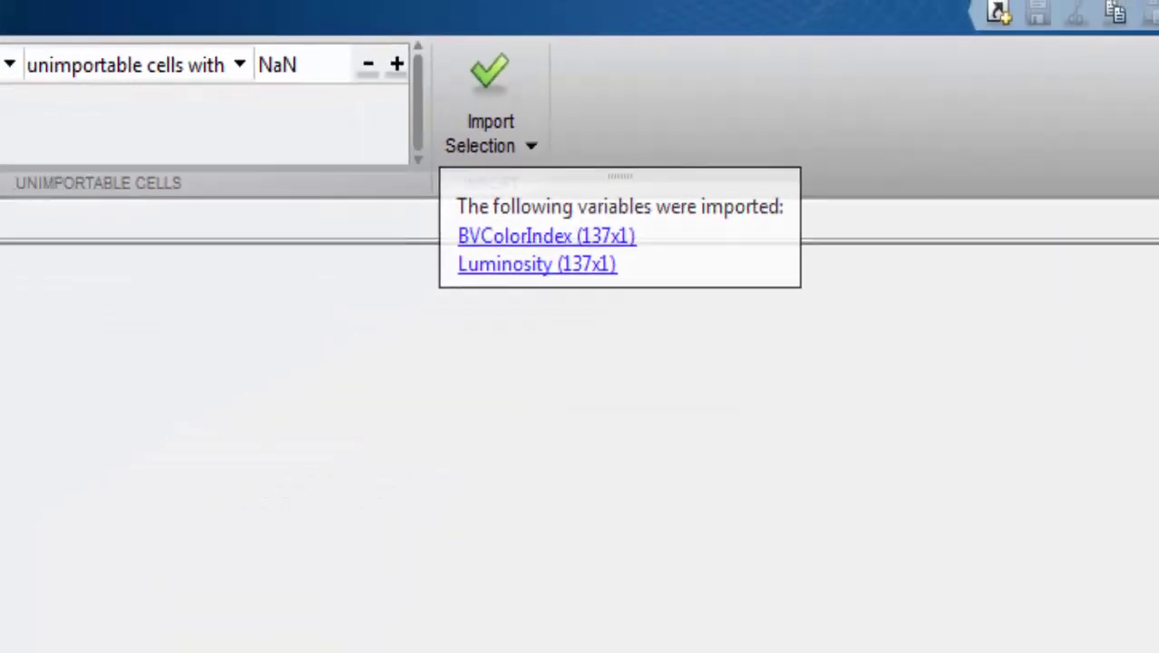
Close the Import Tool, inspect BVColorIndex values (-0.2690 to 2.2000), then close the Variables editor.
click(86, 149)
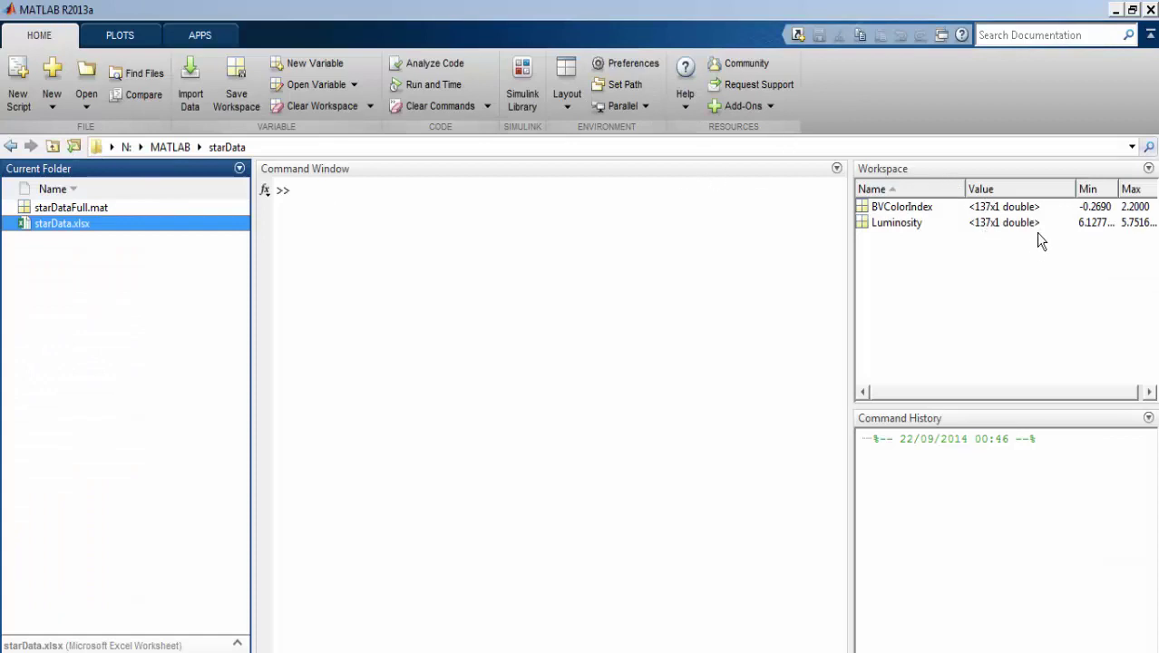
click(892, 207)
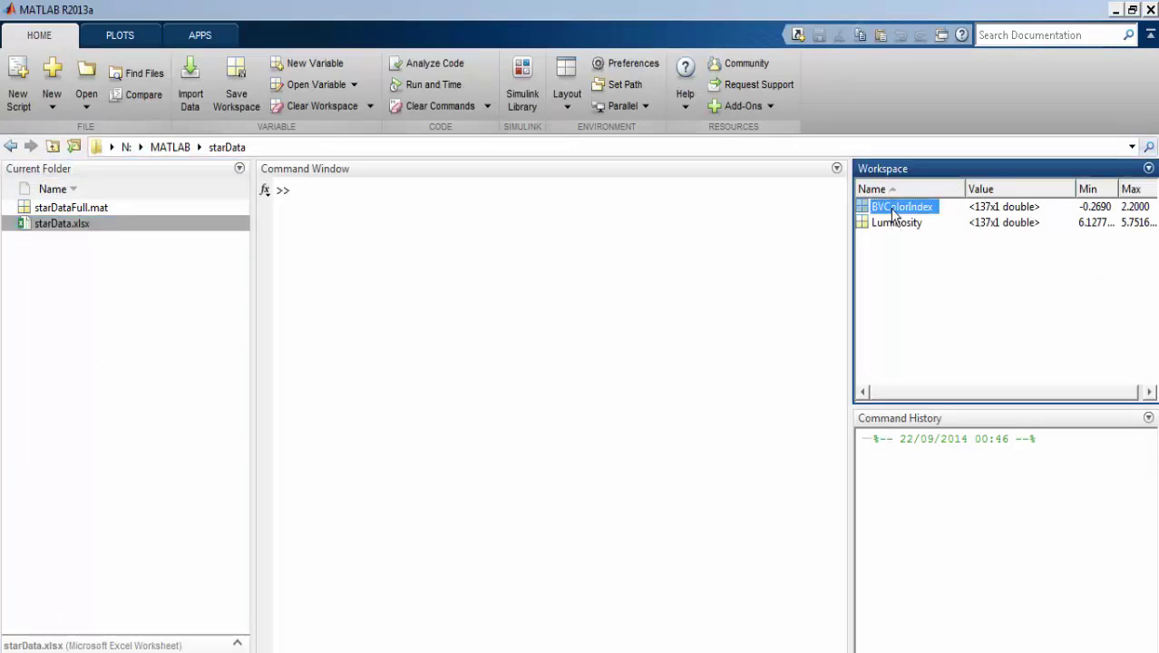
double_click(892, 207)
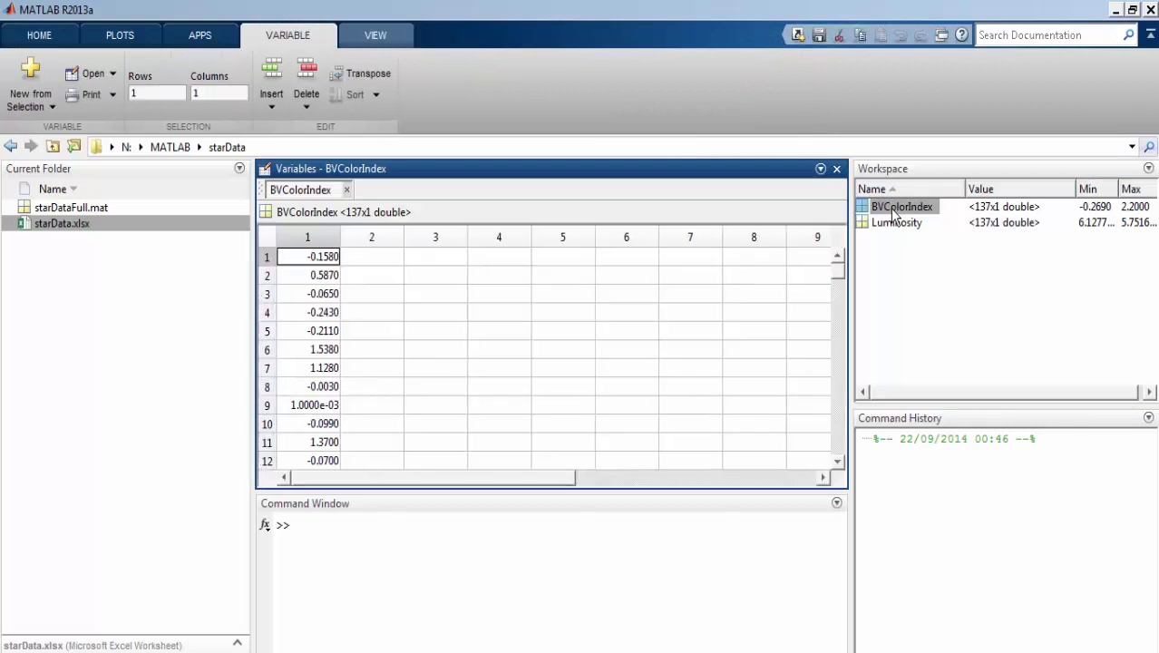
click(837, 169)
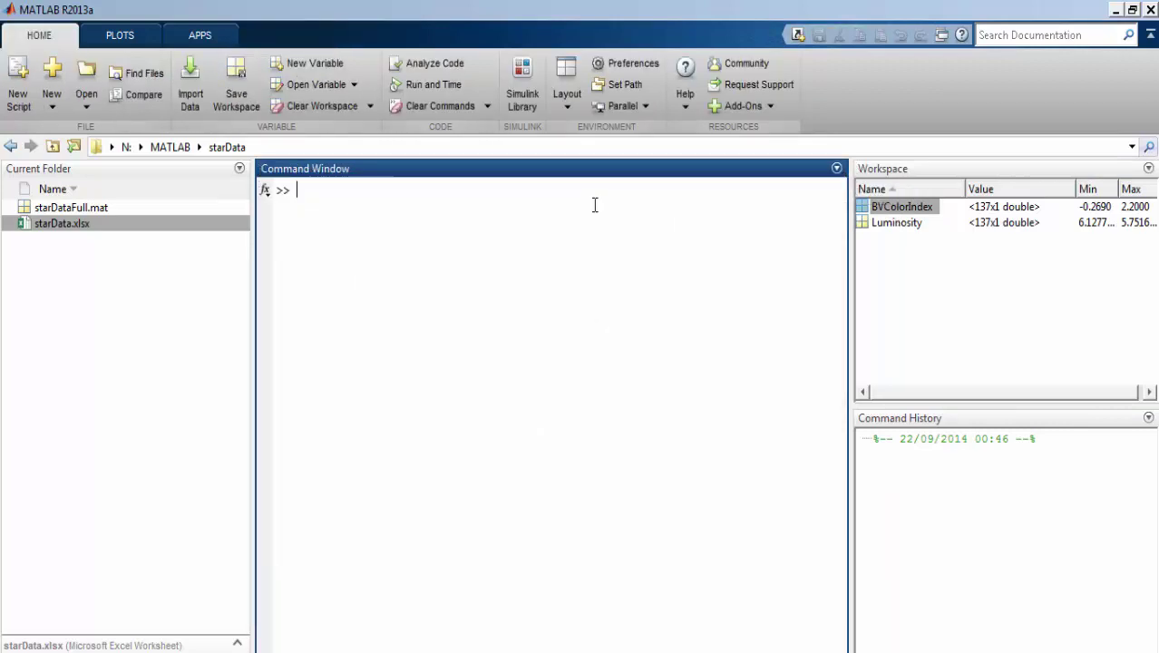
Run plot(BVColorIndex,Luminosity) to draw a line graph of luminosity in Figure 1.
text(plot)
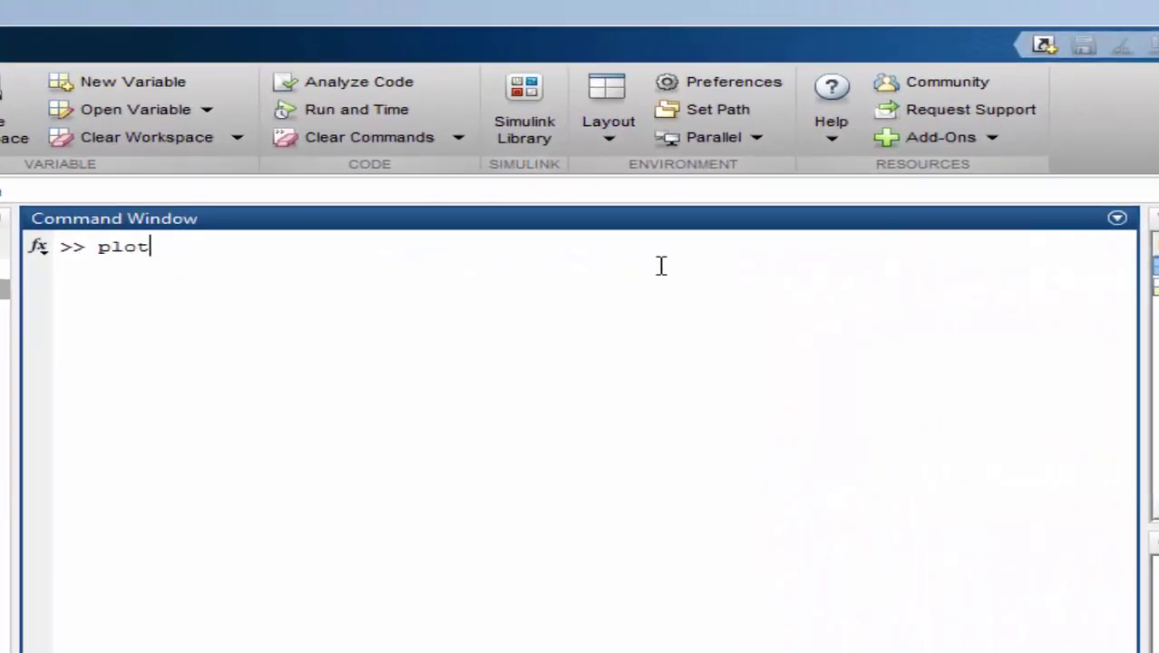
text((BVColorInde)
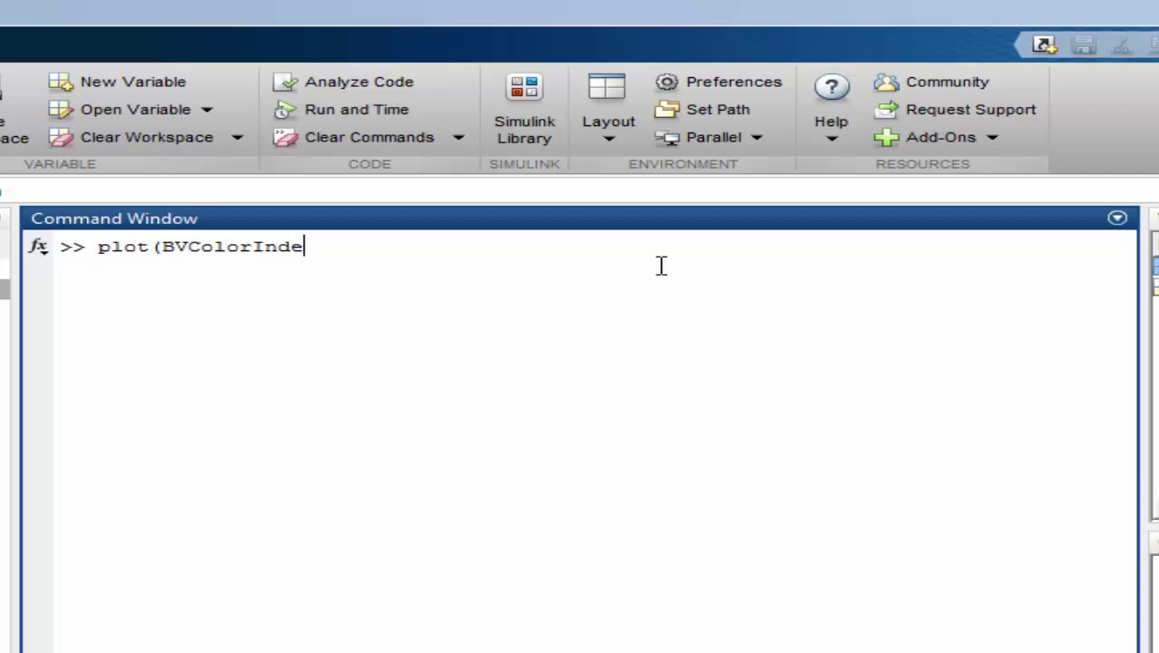
text(x,Lumino)
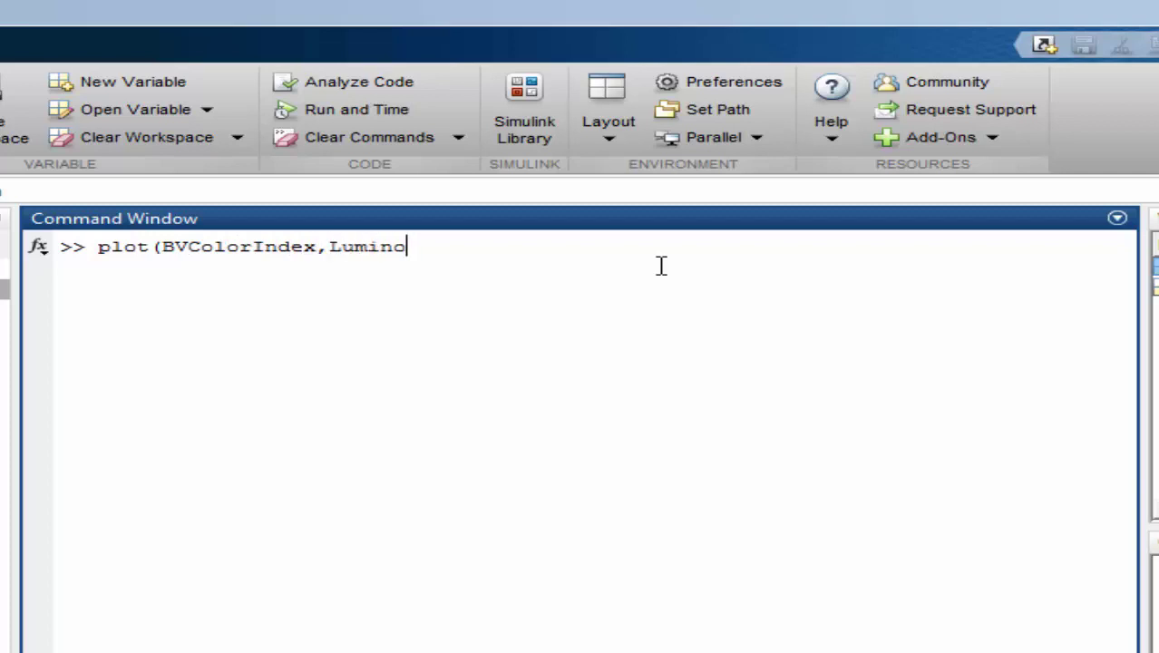
text(sity))
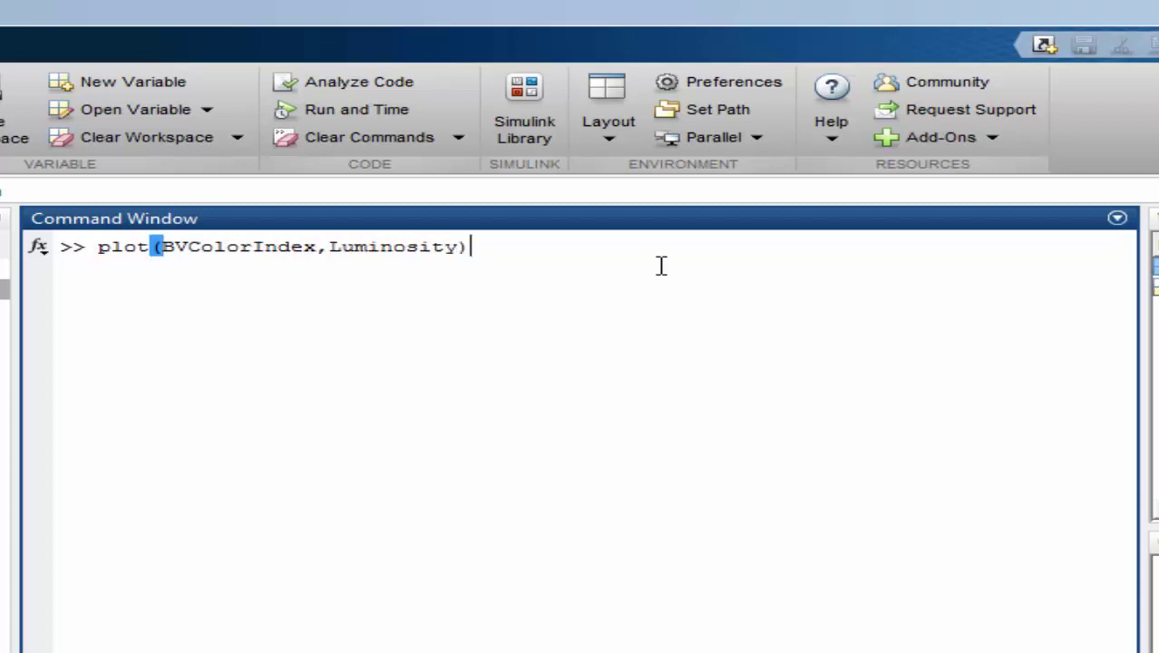
key(Return)
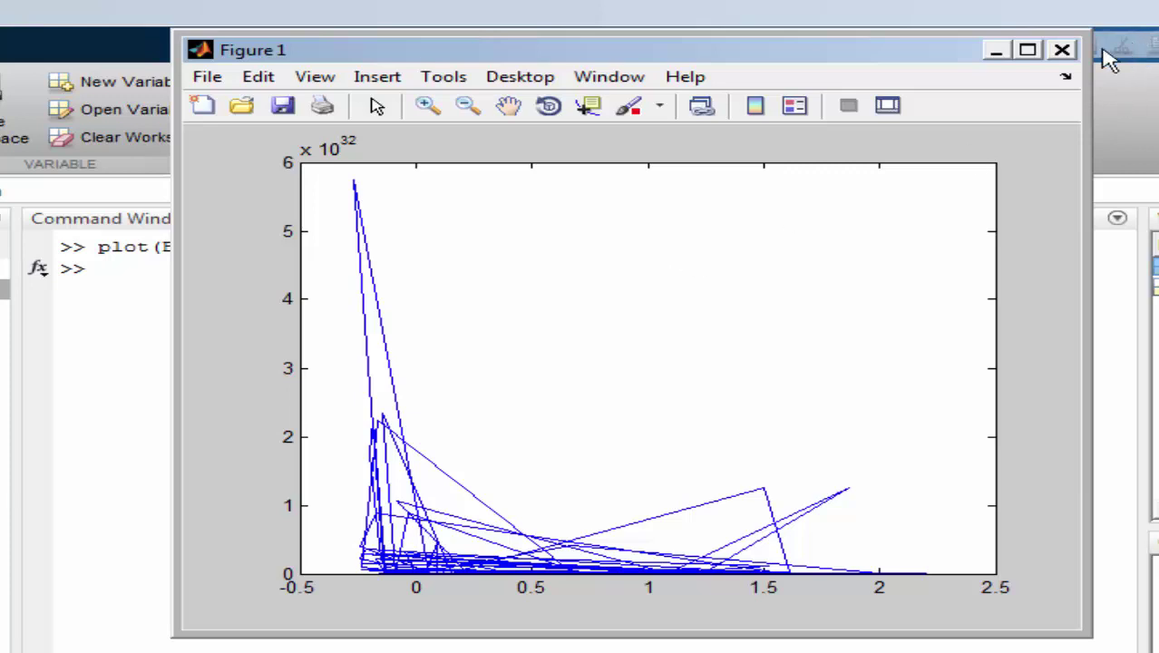
Replace the line plot with plot(BVColorIndex,Luminosity,'o') circle markers, then close that figure.
click(1061, 50)
key(Up)
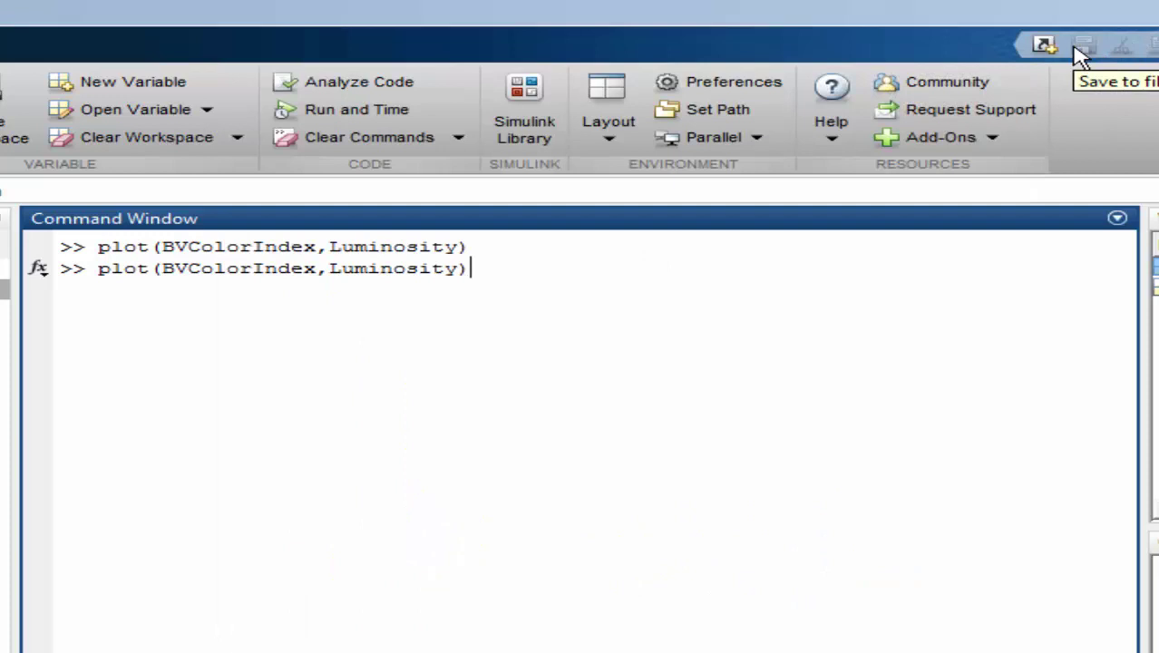
key(Left)
text(,'o')
key(Return)
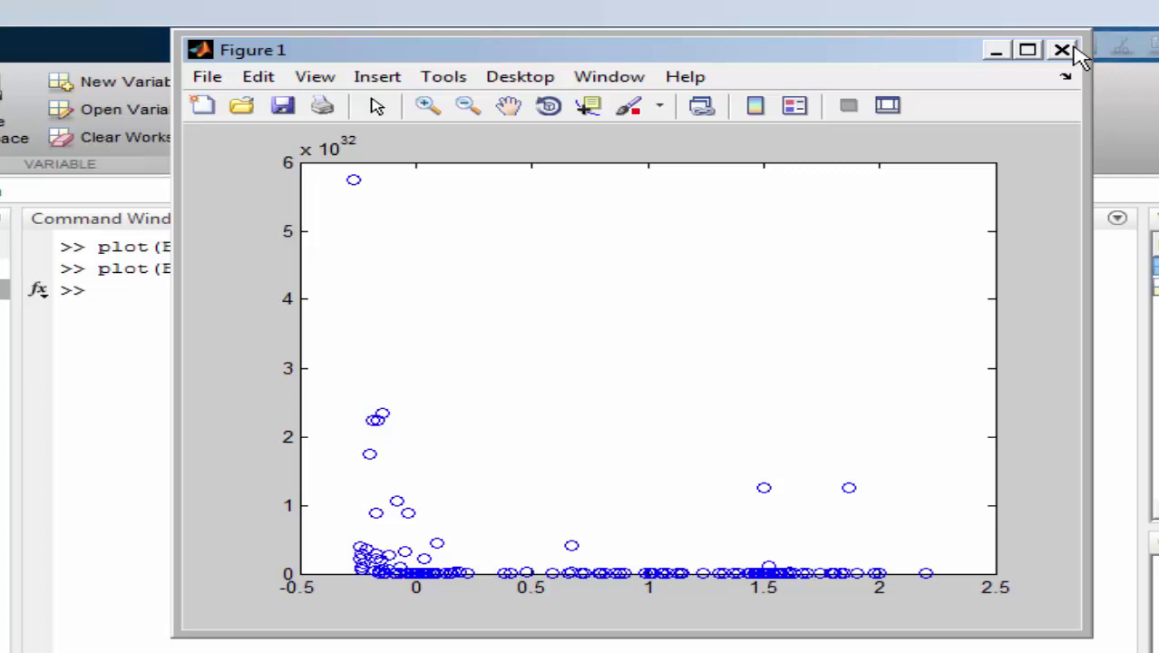
click(1073, 50)
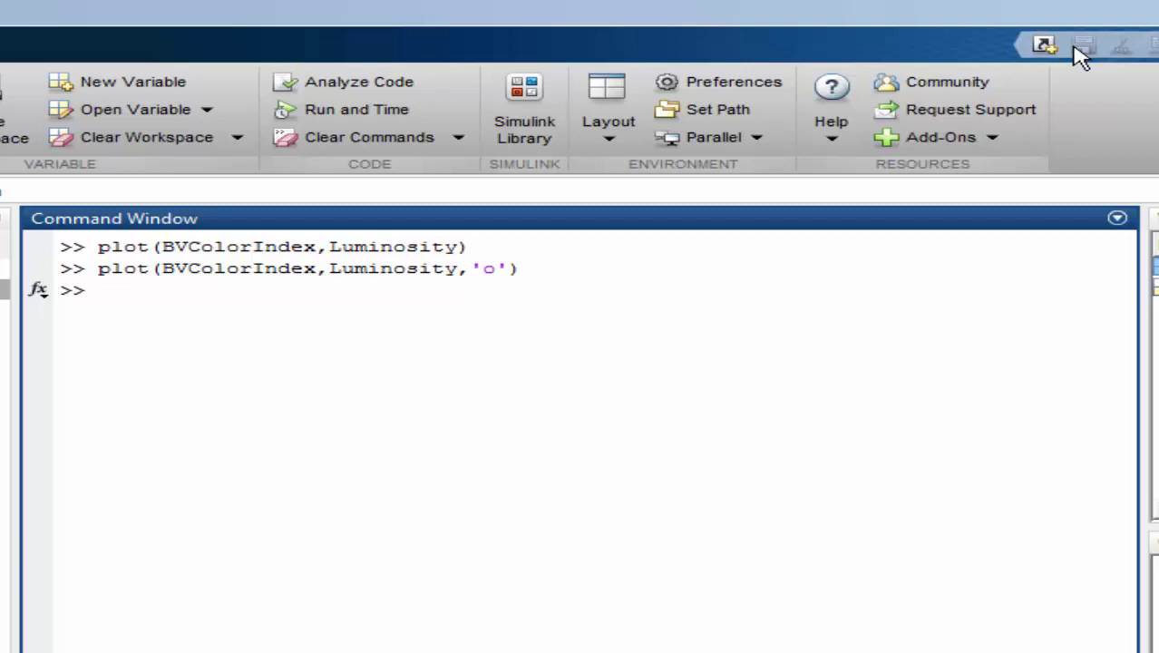
Run plot(BVColorIndex,log10(Luminosity),'o'), accepting the corrected capitalised Luminosity variable.
text(plot(B)
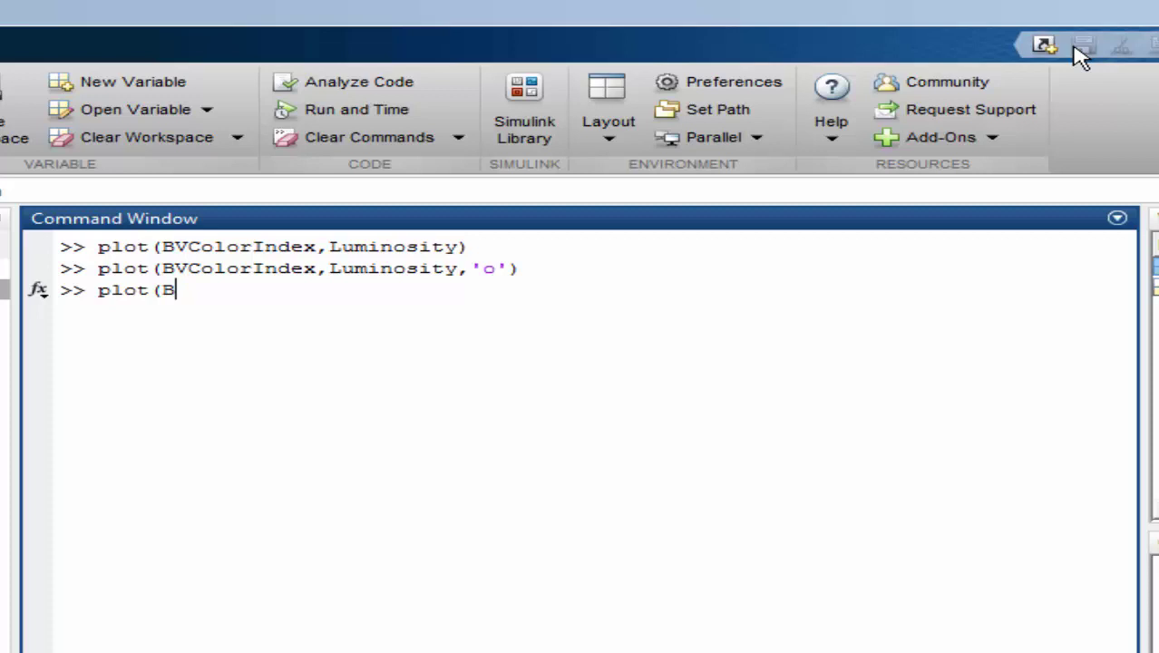
text(VColorInde)
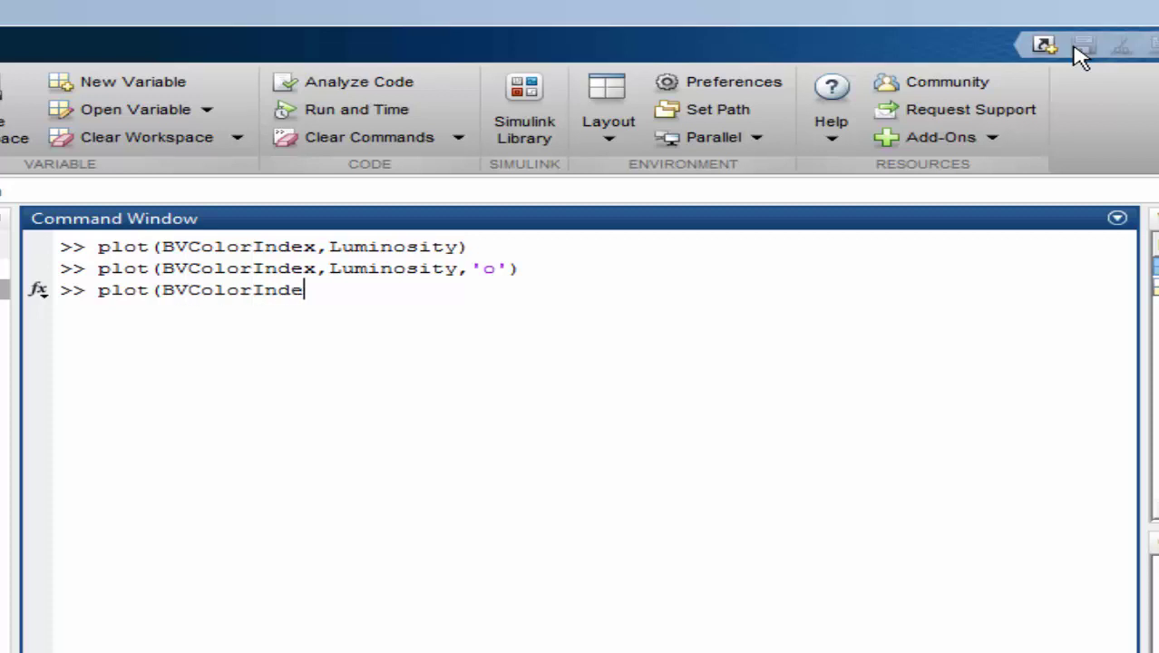
text(x,log10(l)
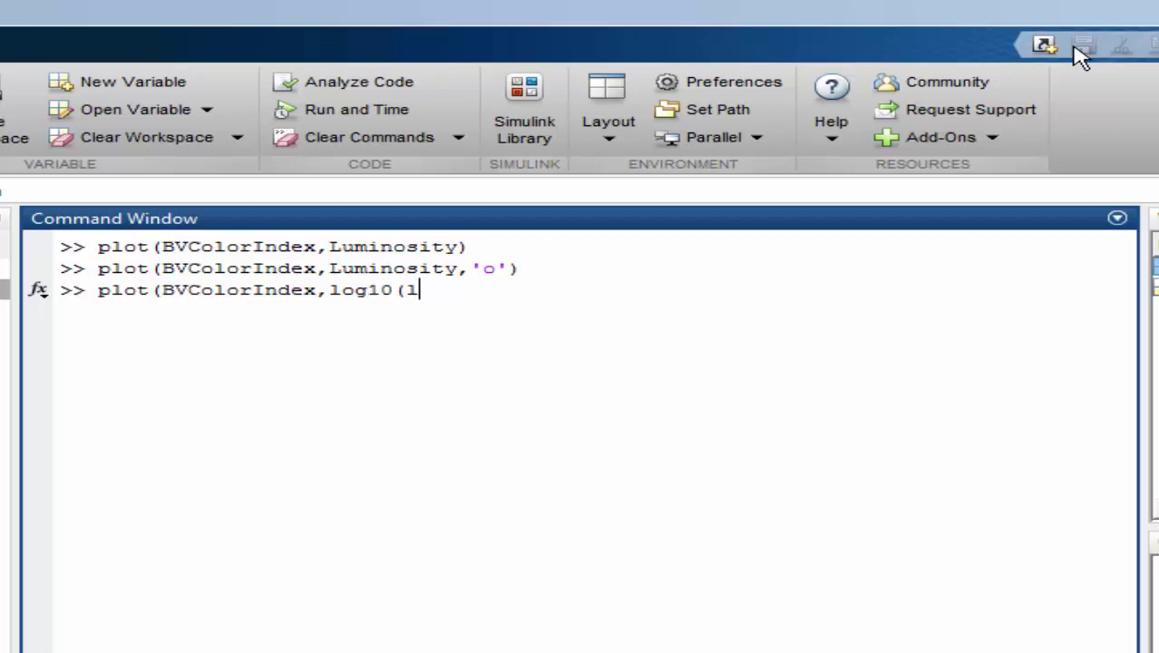
text(uminosity)
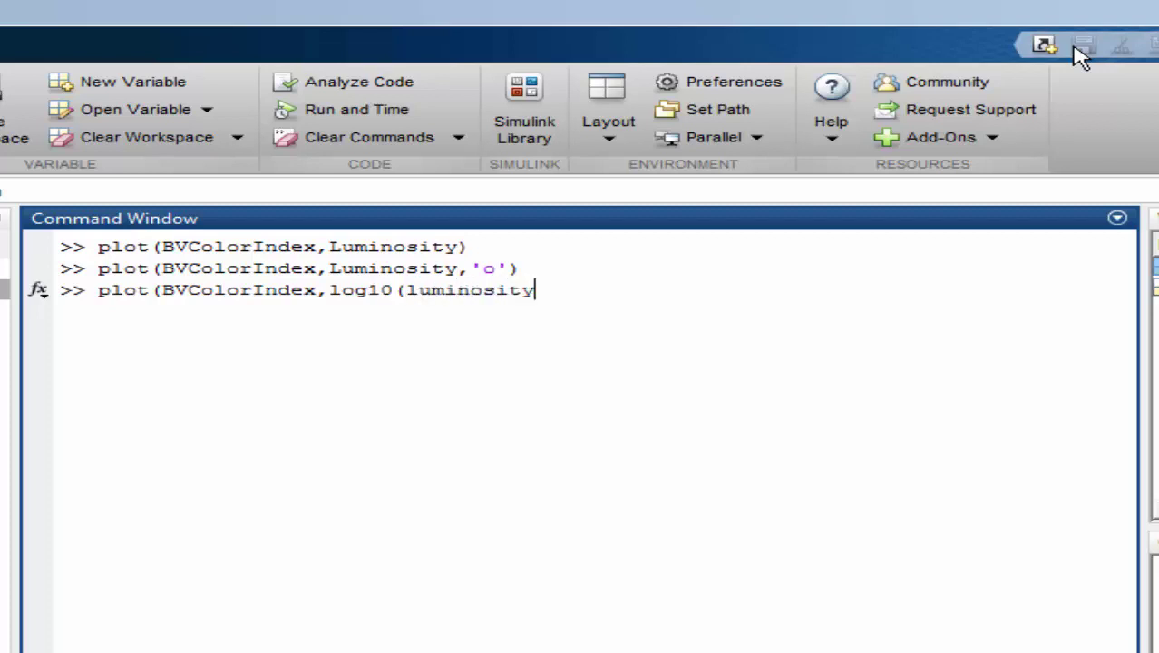
text(),'o'))
key(Return)
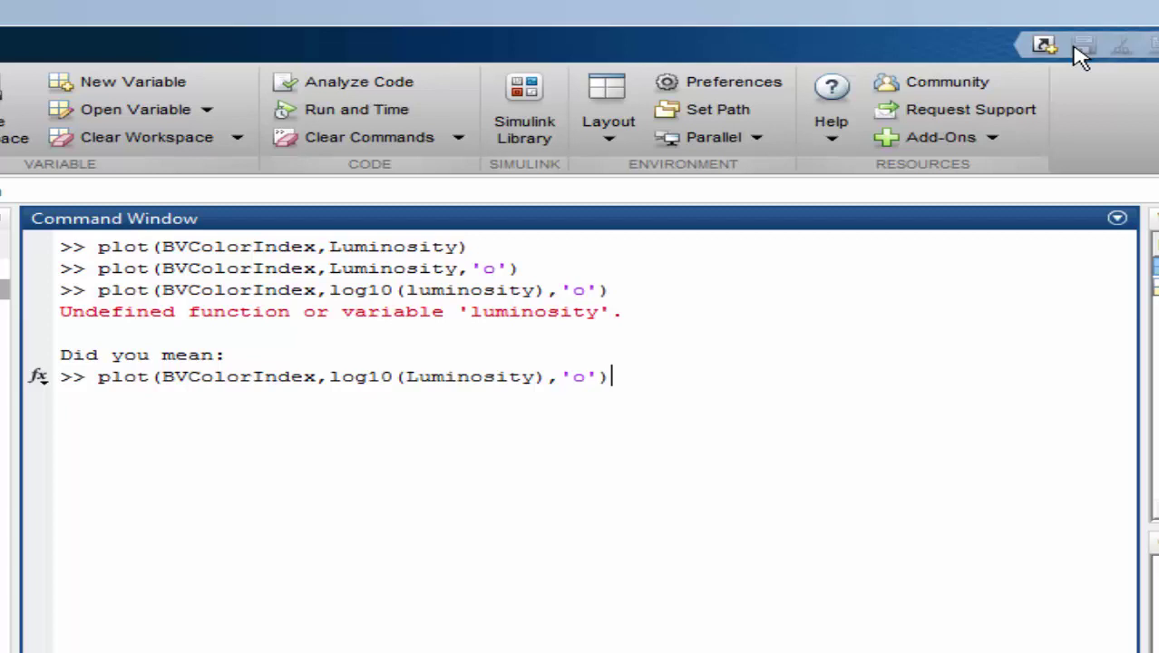
key(Return)
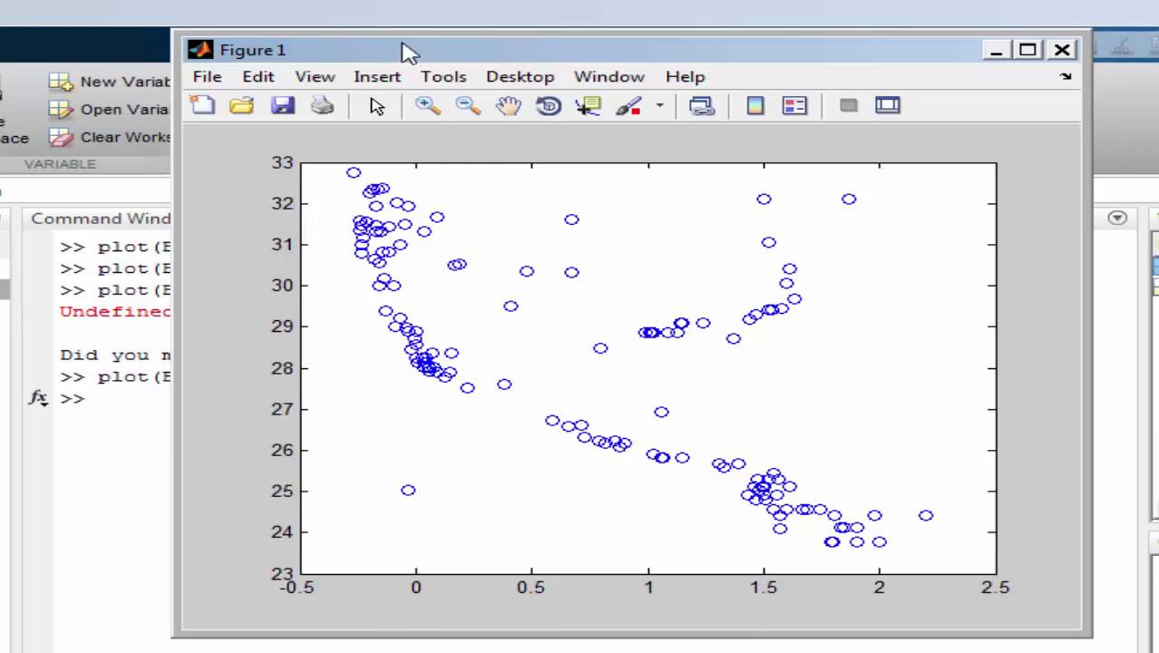
Label the axes 'B-V Colour Index' and 'log(luminosity/Watts)' in the Property Editor, then minimise the figure.
click(339, 80)
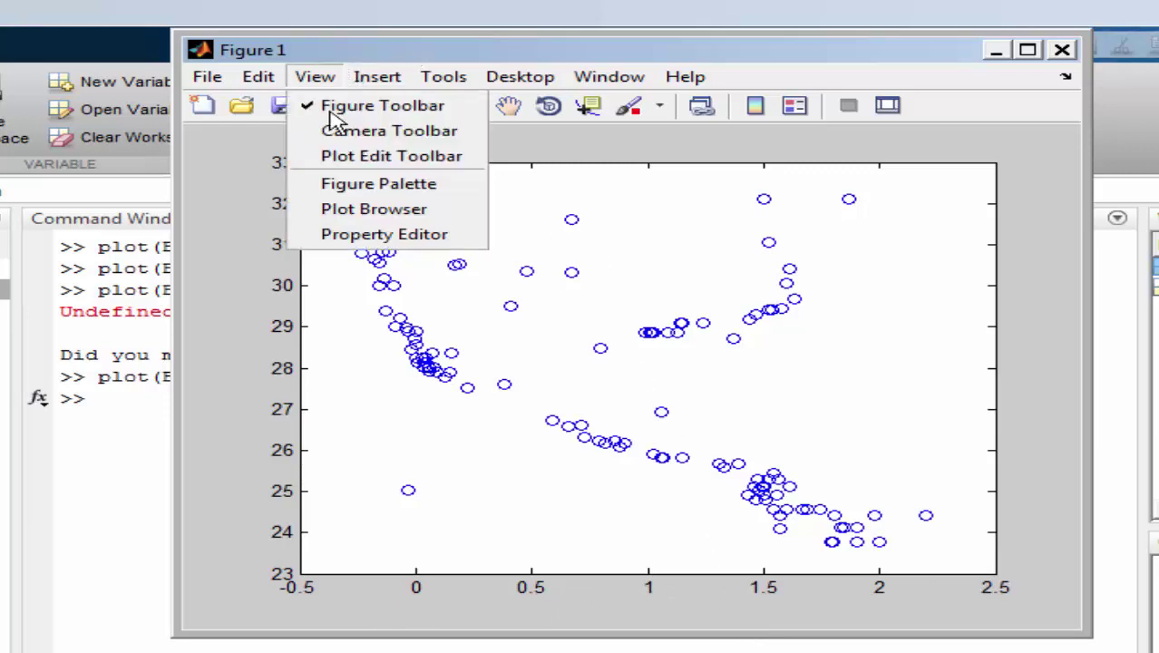
click(370, 254)
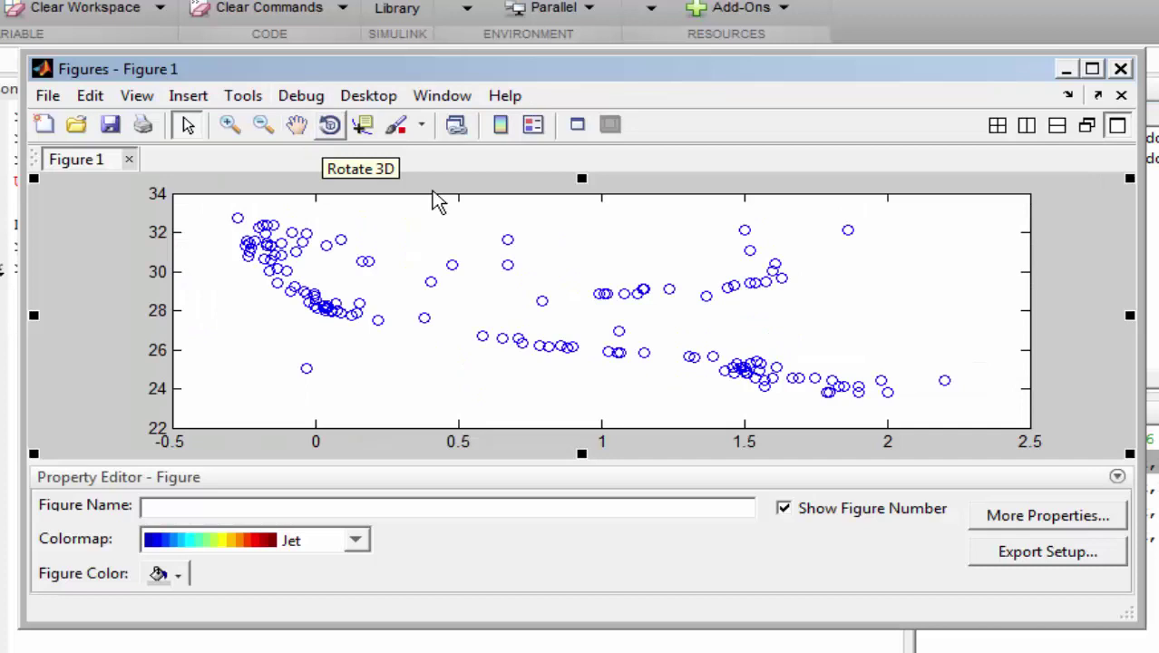
click(523, 435)
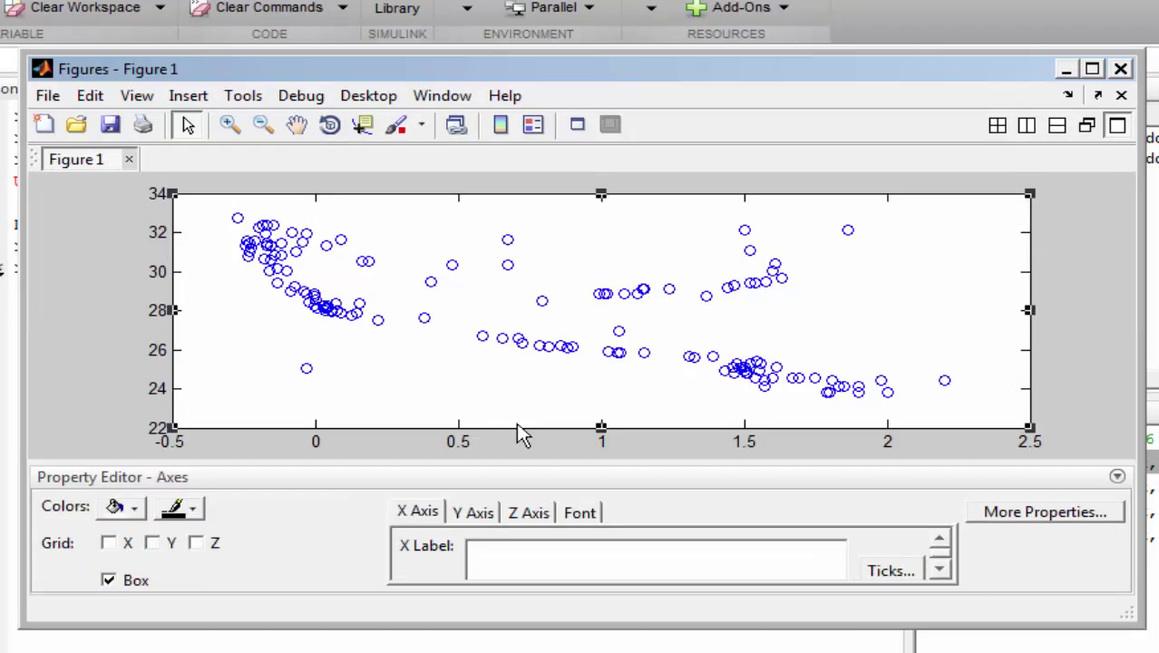
click(528, 549)
text(B)
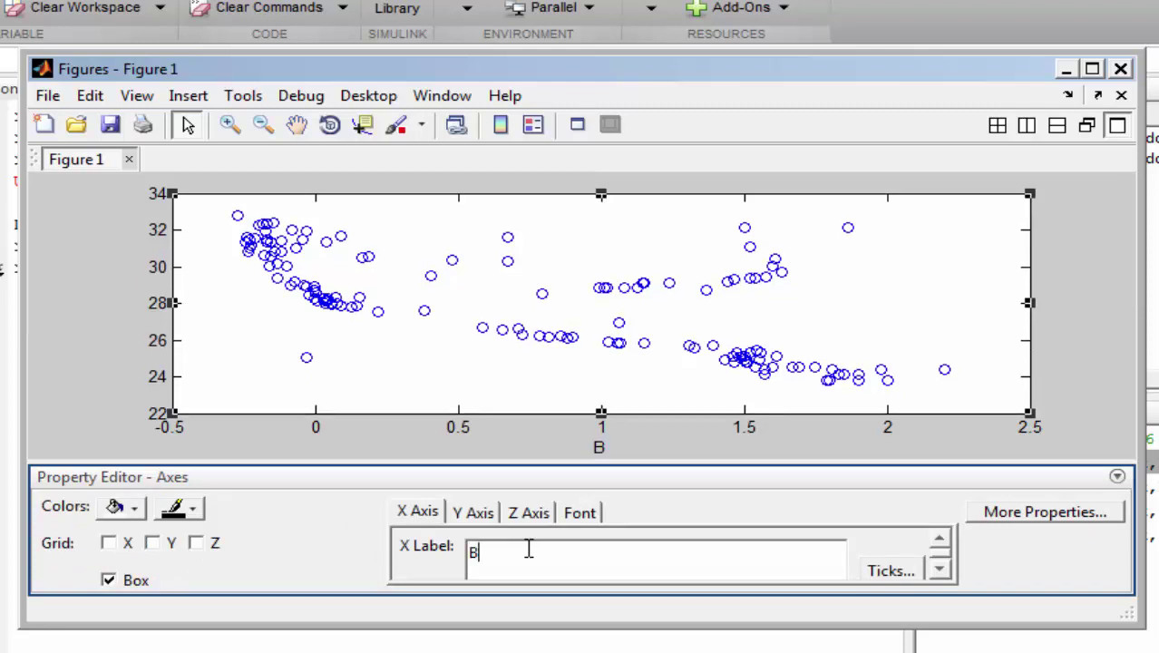
text(-V Colo)
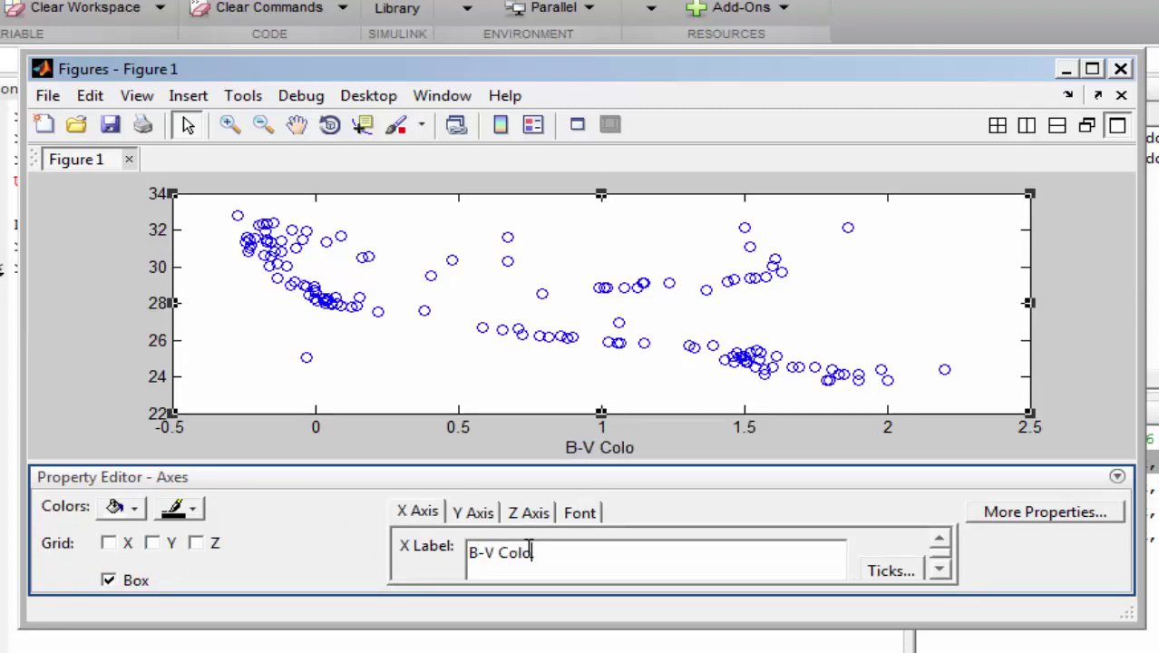
text(ur Index)
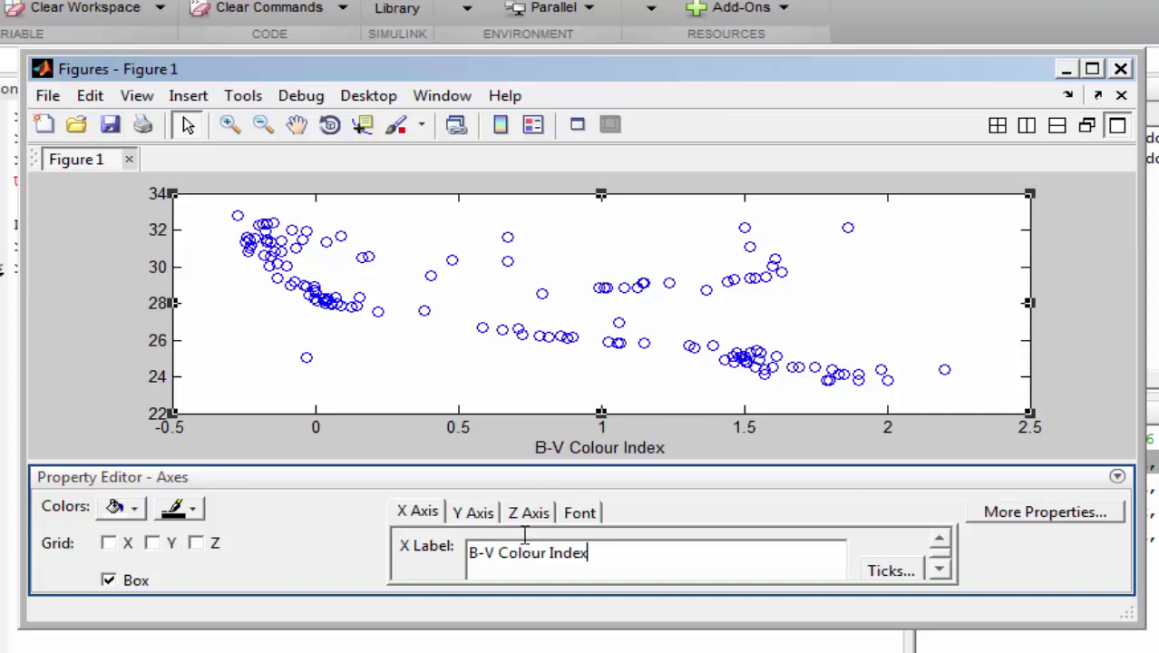
click(476, 514)
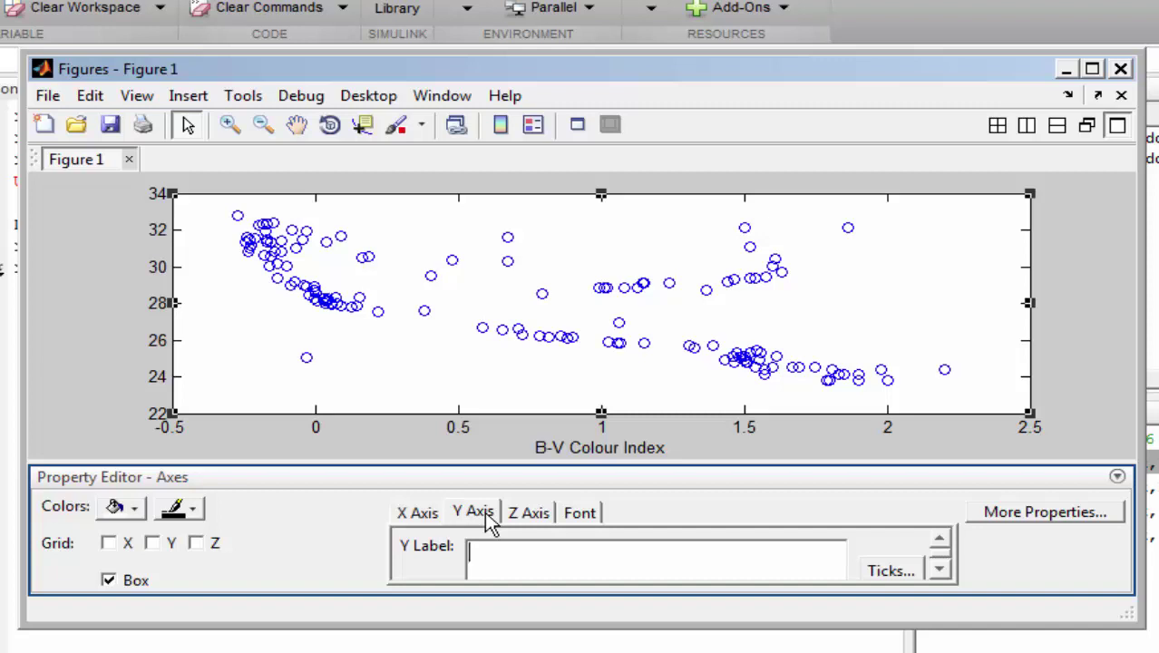
text(log(lum)
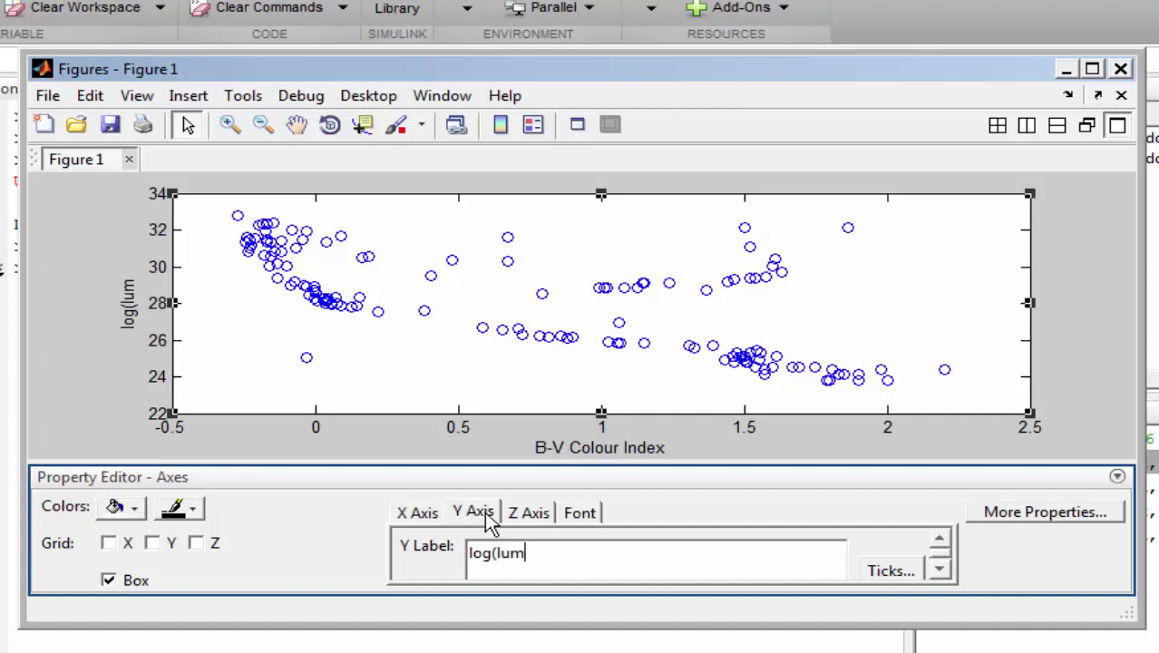
text(inosi)
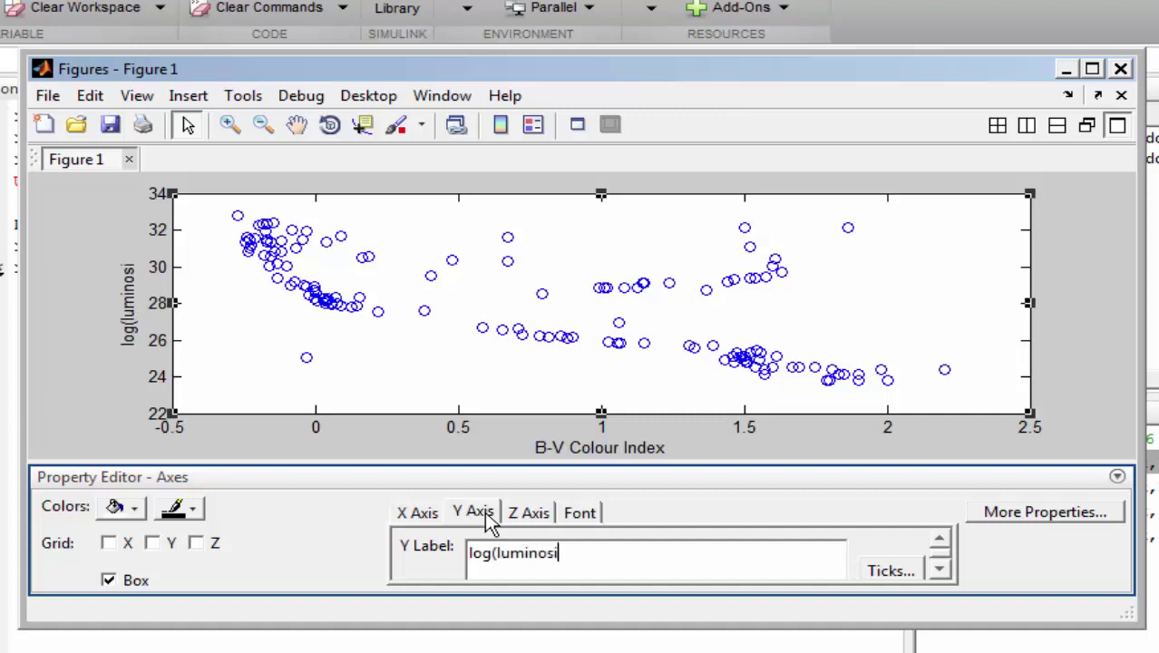
text(ty/)
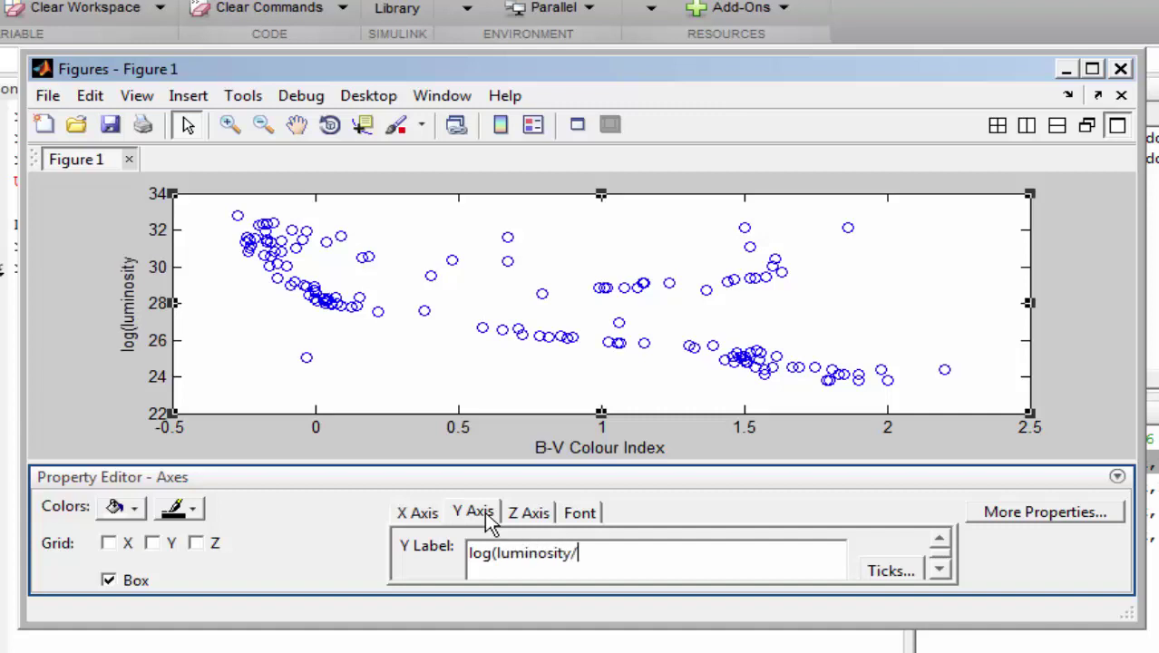
text(Watts))
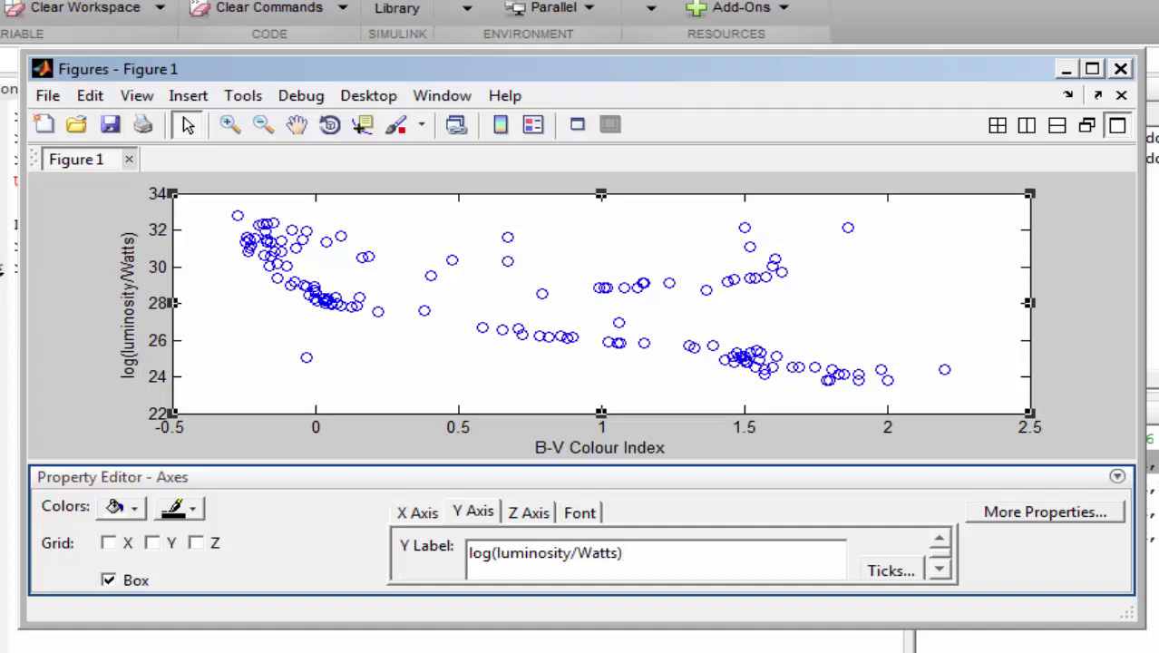
click(1067, 71)
Run semilogy(BVColorIndex,Luminosity,'o') for a 10^22–10^34 log axis, then return to the Command Window.
click(145, 270)
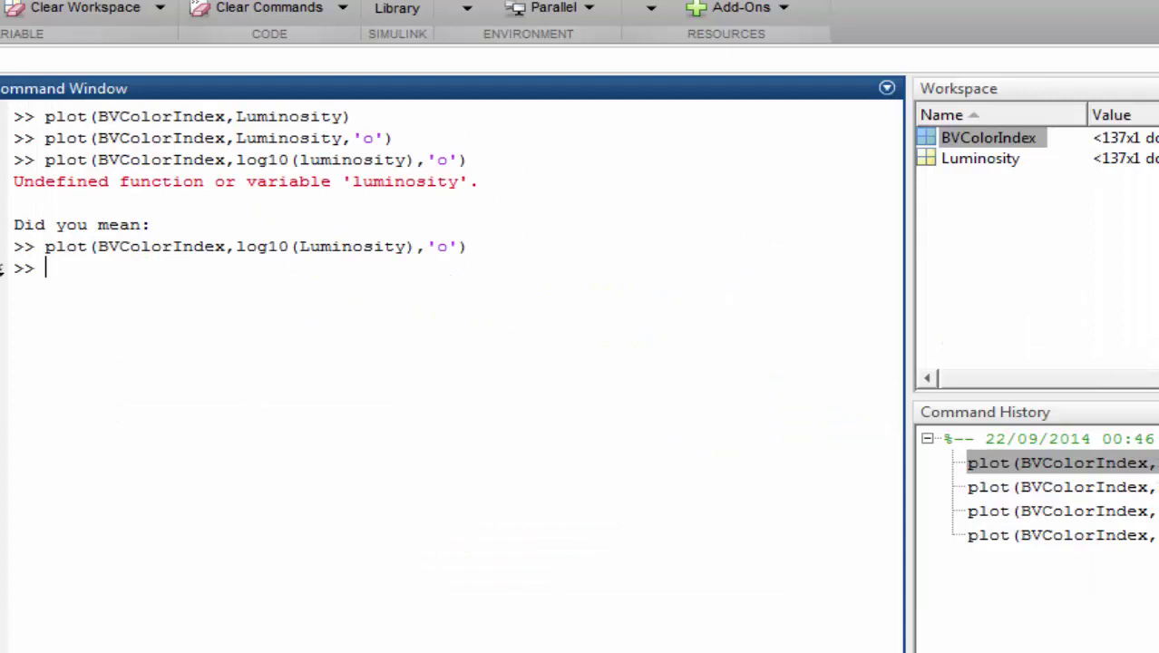
text(semilogy()
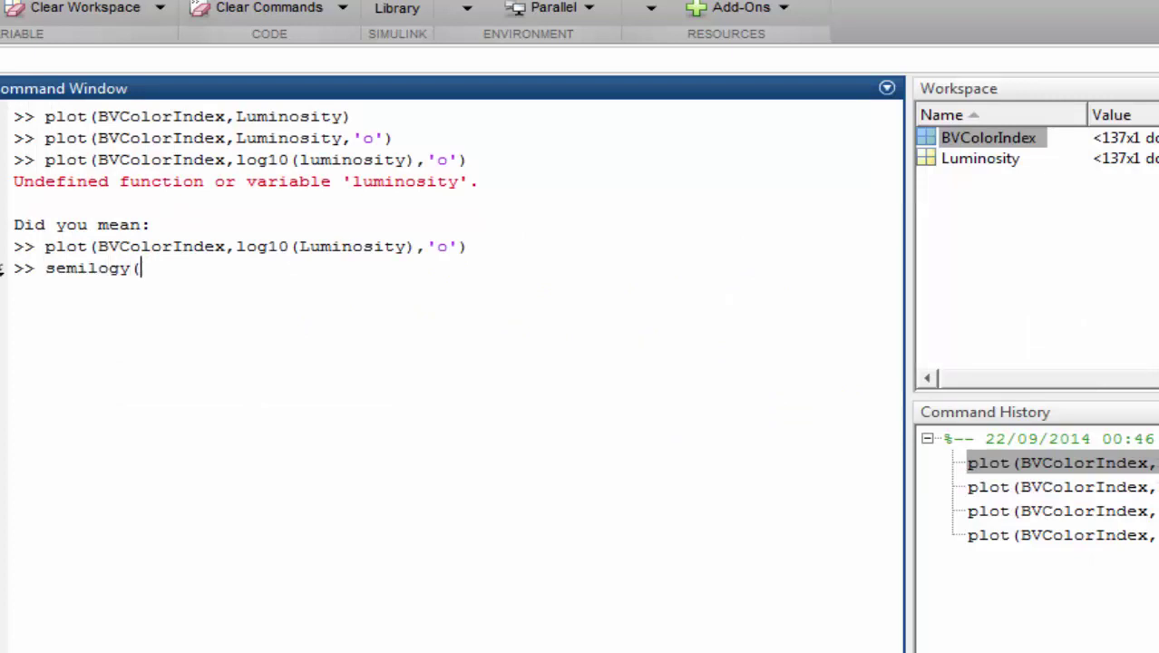
text(BVColor)
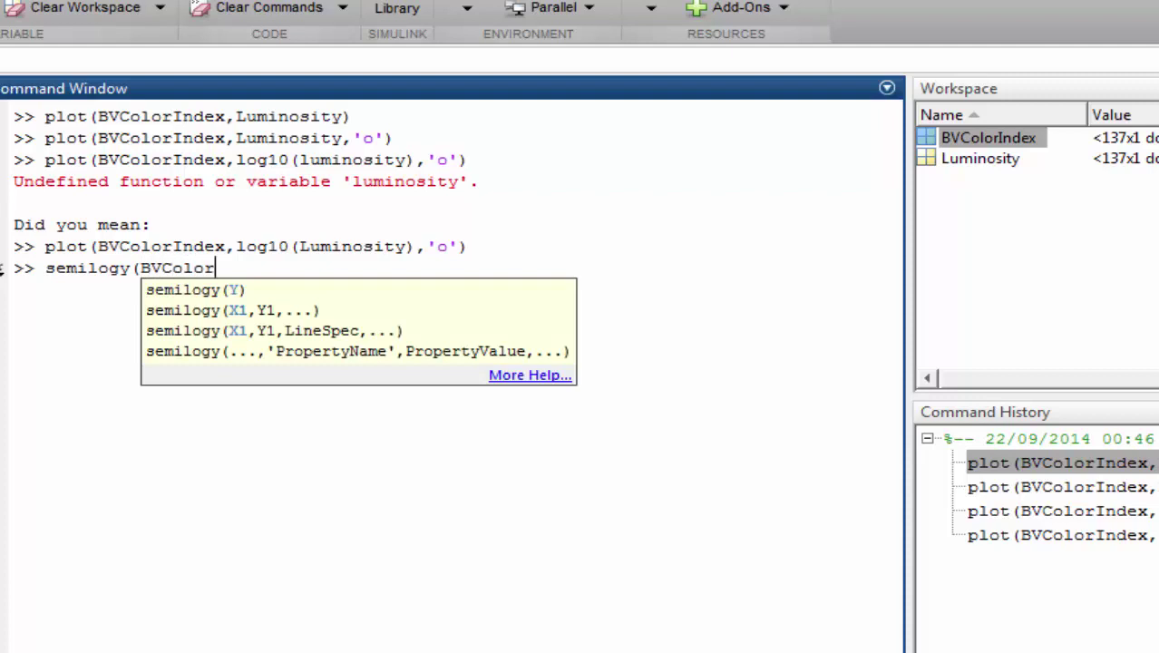
text(Index,Lu)
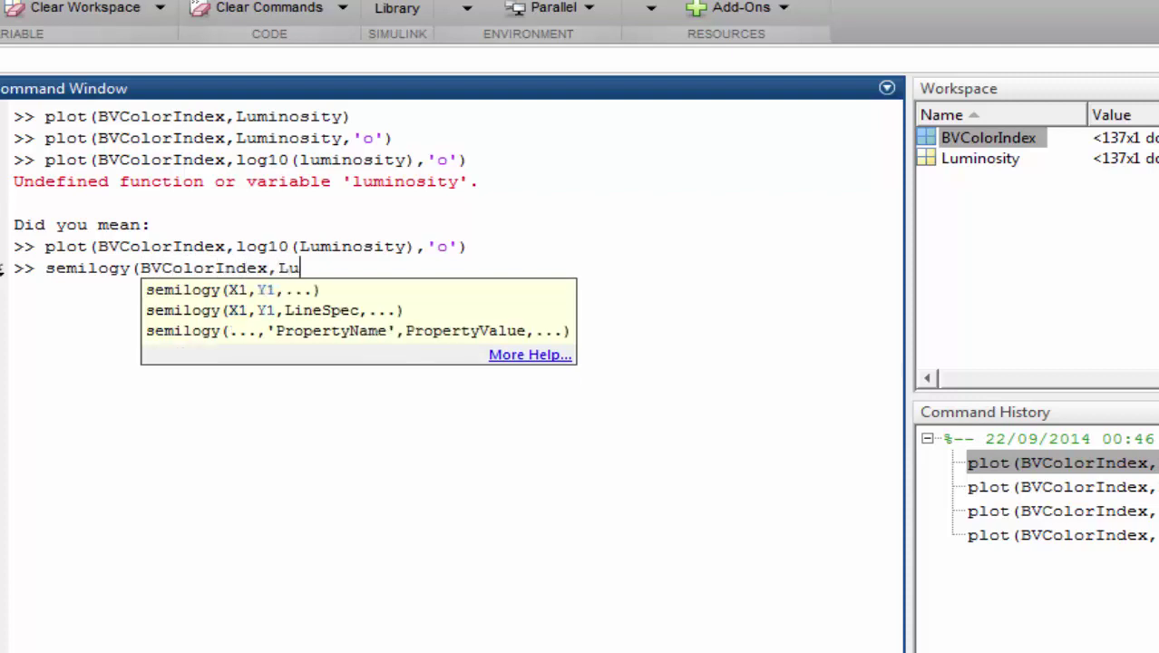
text(minosity)
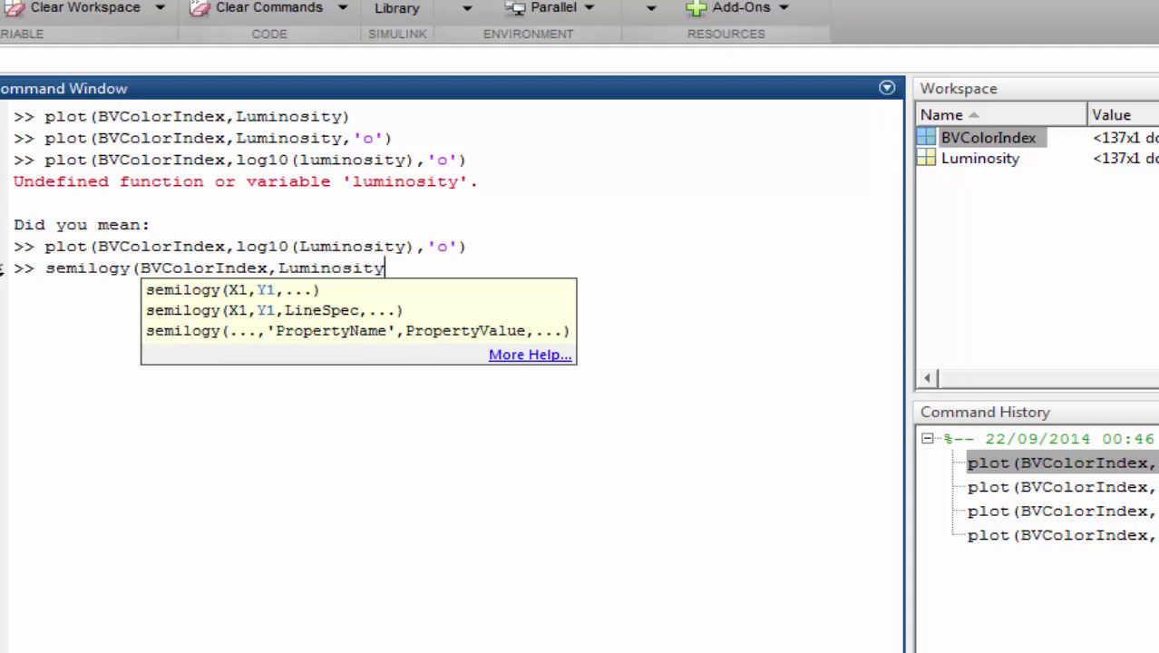
text(,'o')
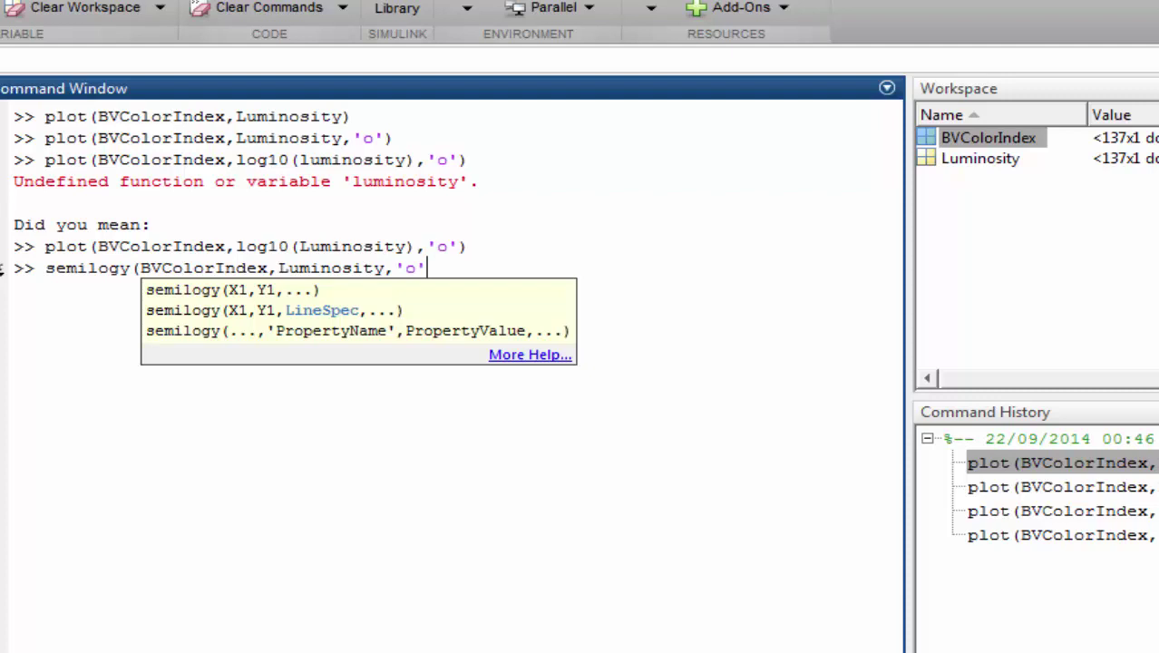
text())
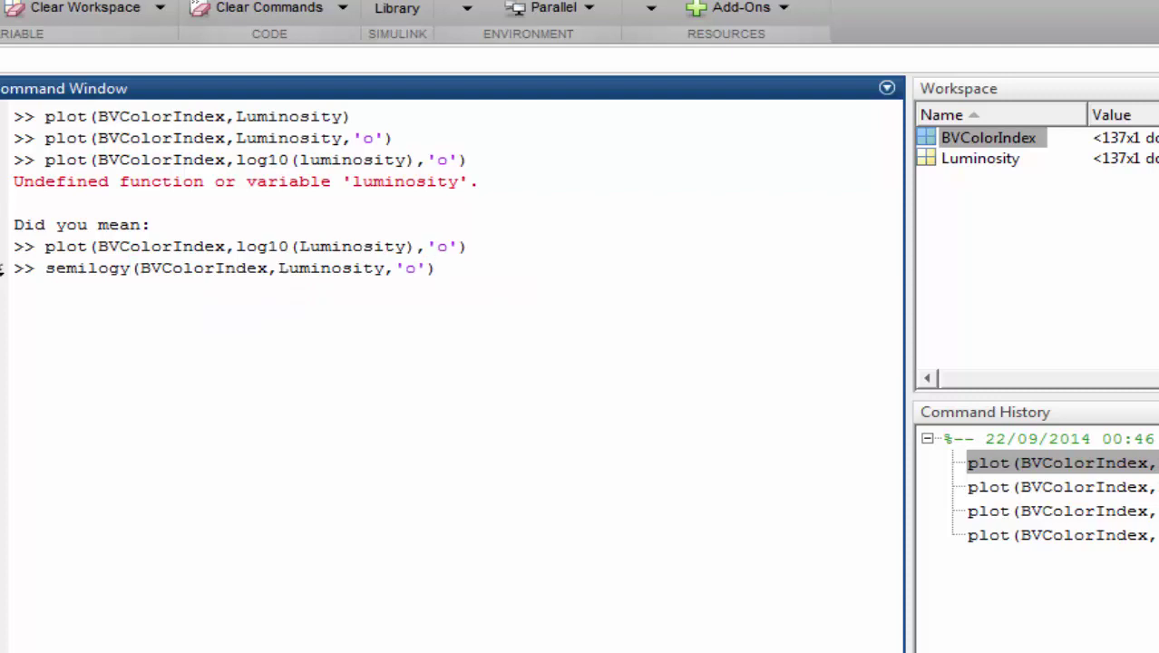
key(Return)
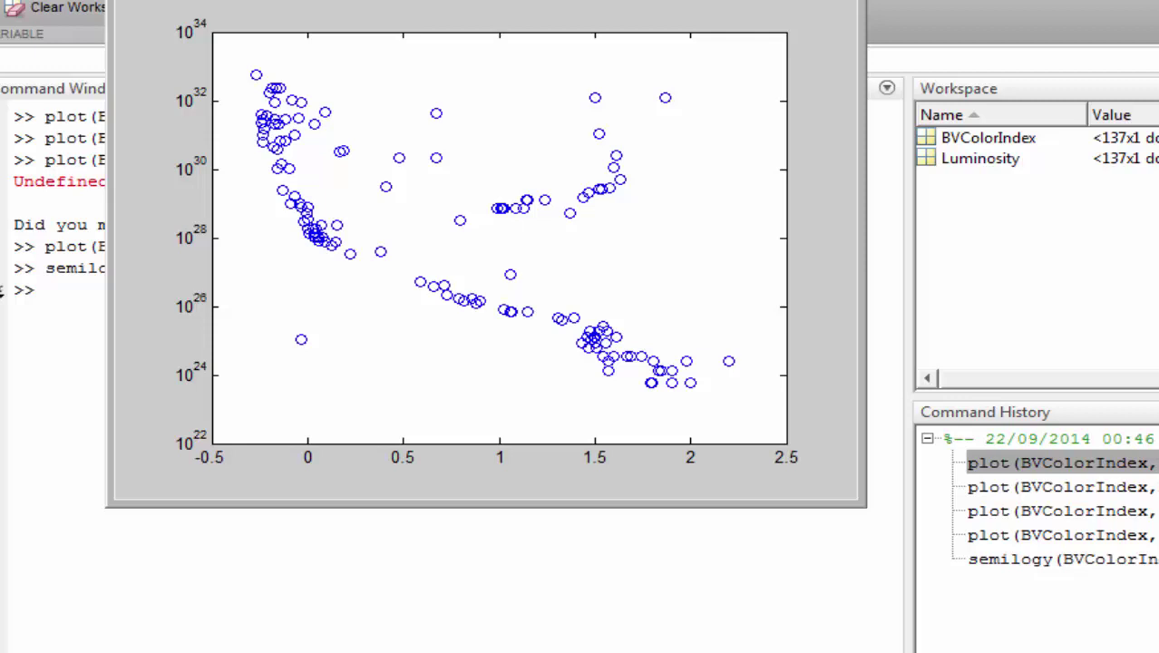
click(78, 315)
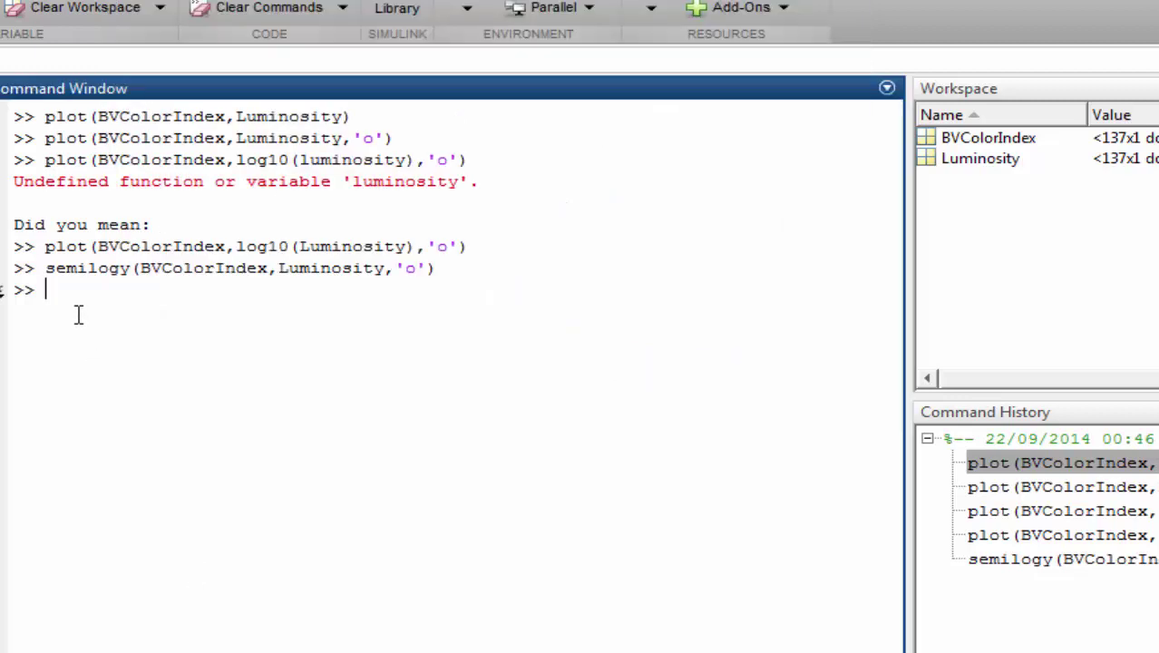
Open a new blank figure with the figure command.
text(figure;)
key(BackSpace)
key(Return)
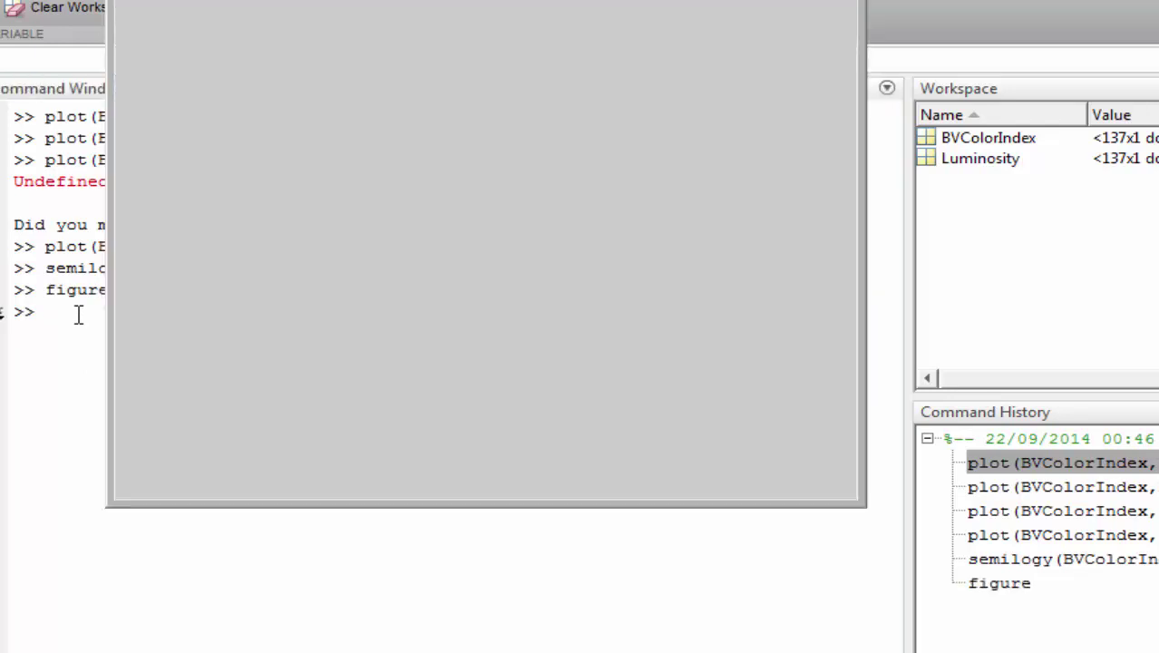
click(78, 315)
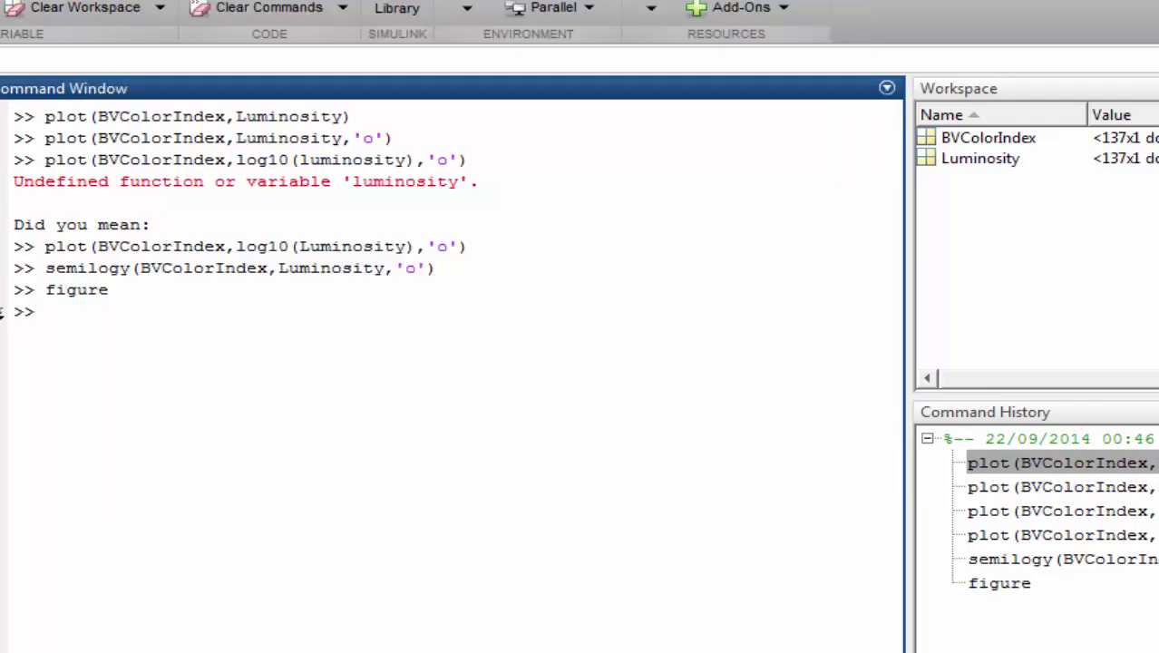
In subplot(1,2,1), plot log10(Luminosity) against BVColorIndex as circles.
text(subplot()
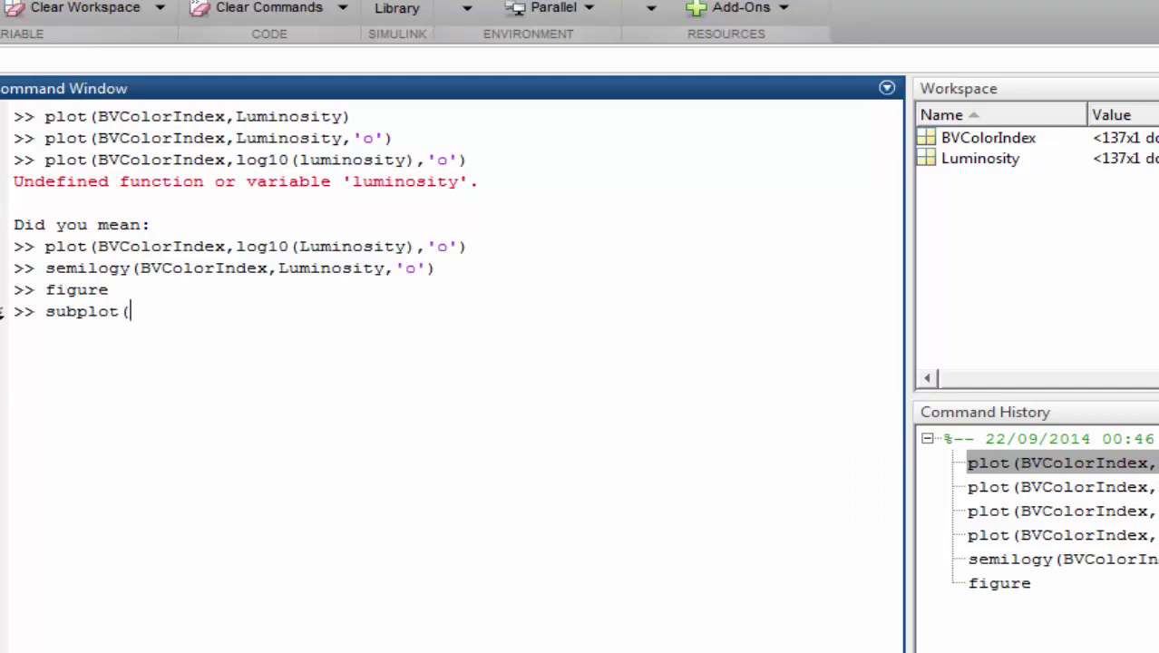
text(1,2,1))
key(Return)
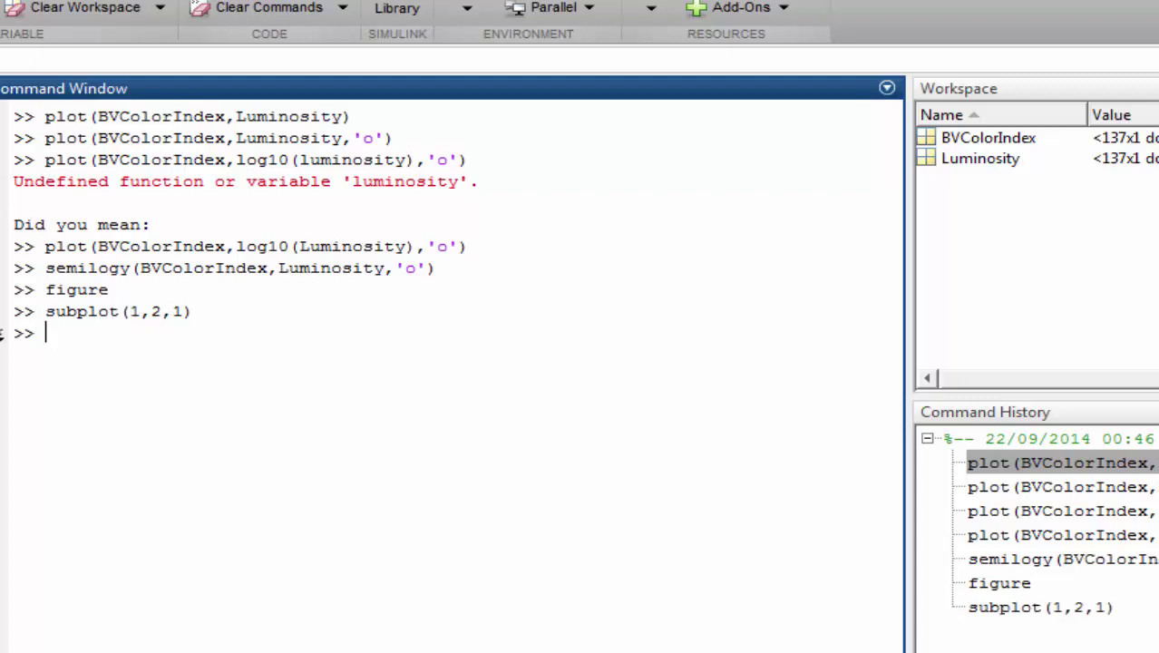
key(Up)
key(Up)
key(Up)
key(Up)
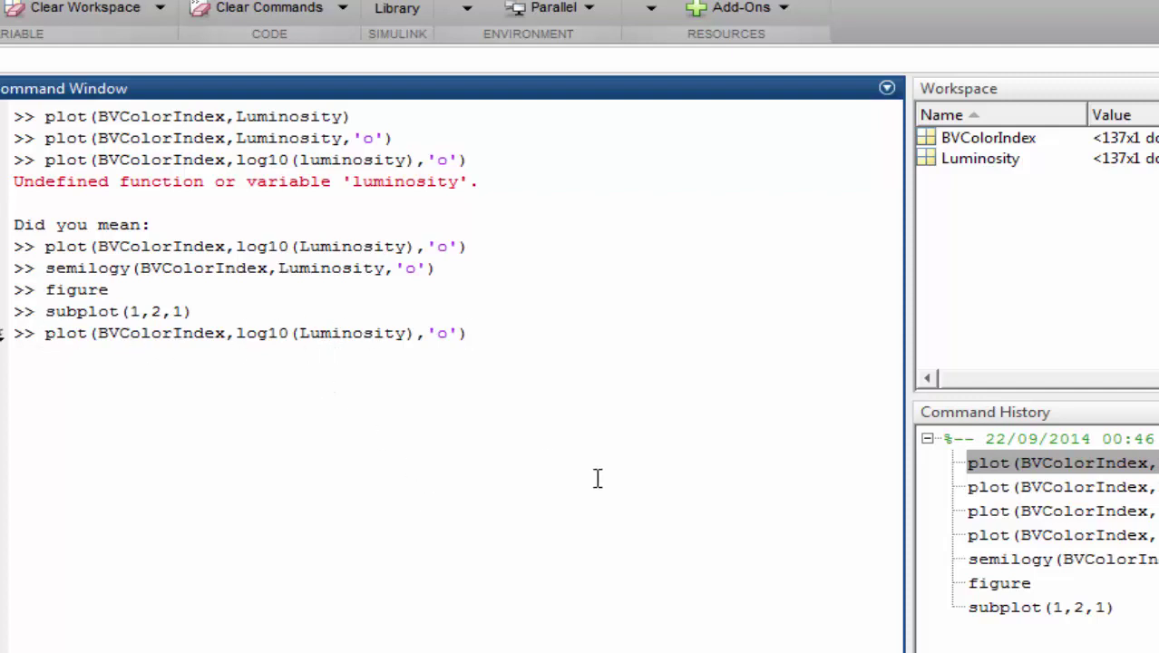
key(Return)
In subplot(1,2,2), draw semilogy(BVColorIndex,Luminosity,'o') recalled from history.
text(subp)
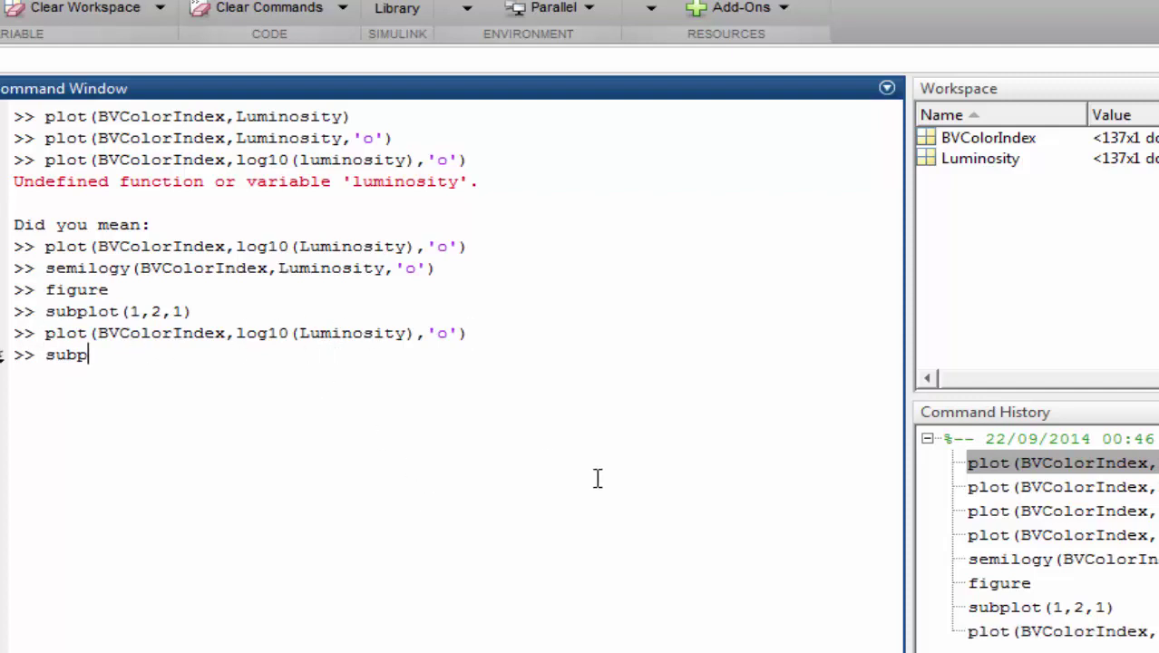
text(lot(1,2,2))
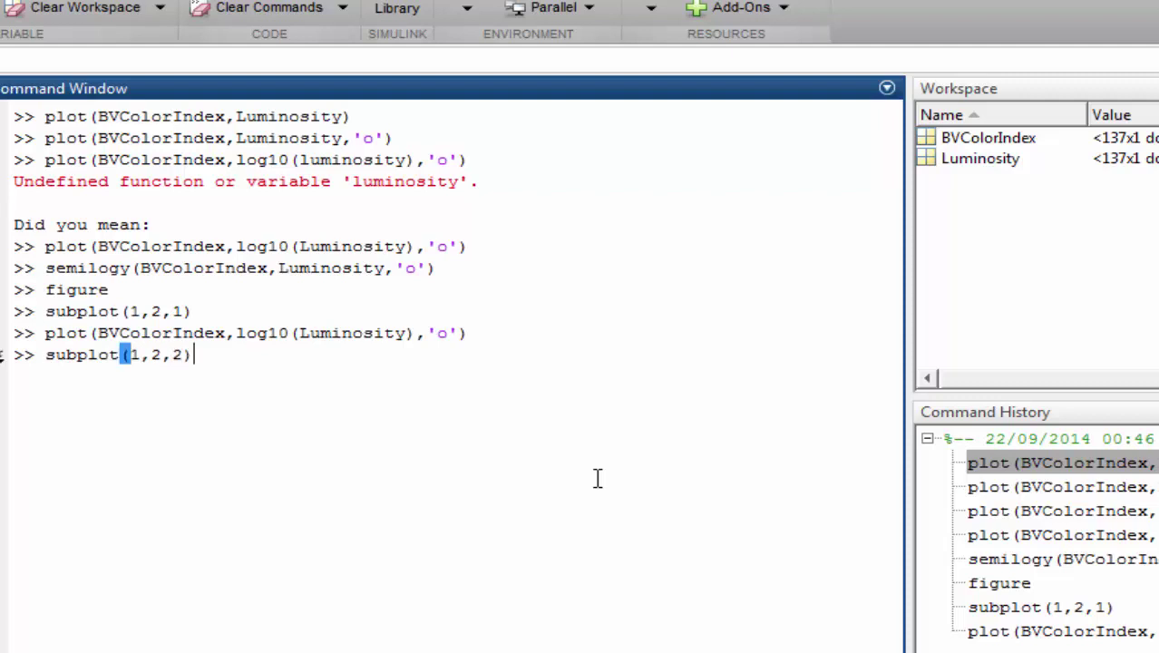
key(Return)
key(Up)
key(Up)
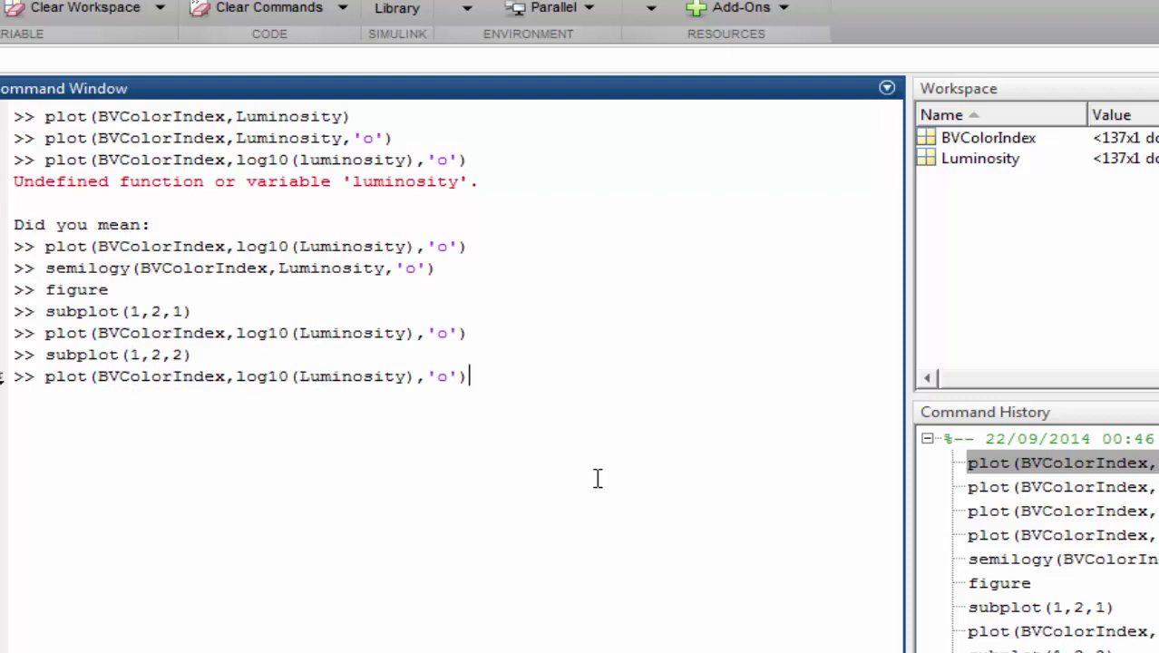
key(Up)
key(Up)
key(Up)
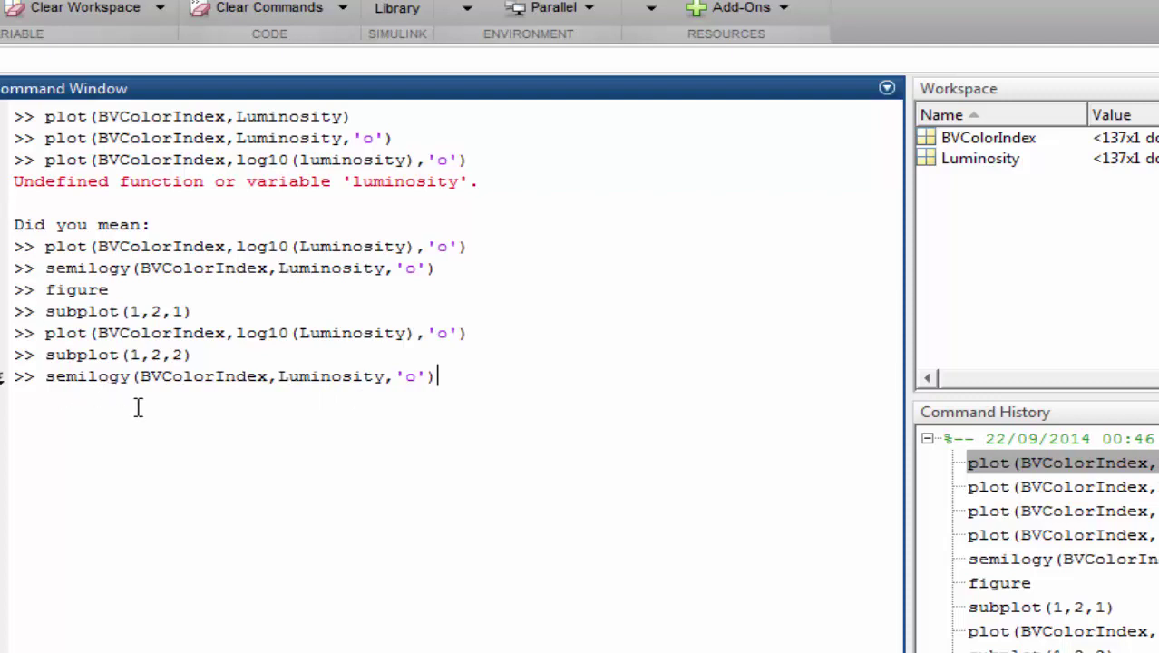
key(Return)
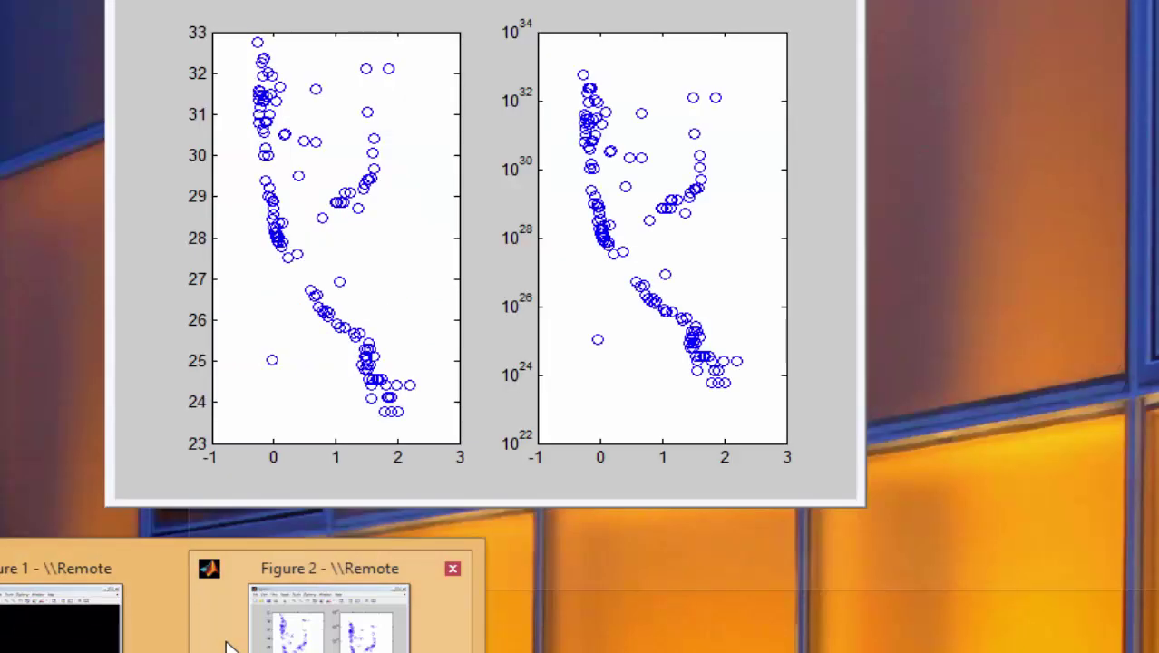
Bring up Figure 2 to look over the side-by-side subplot comparison.
click(234, 639)
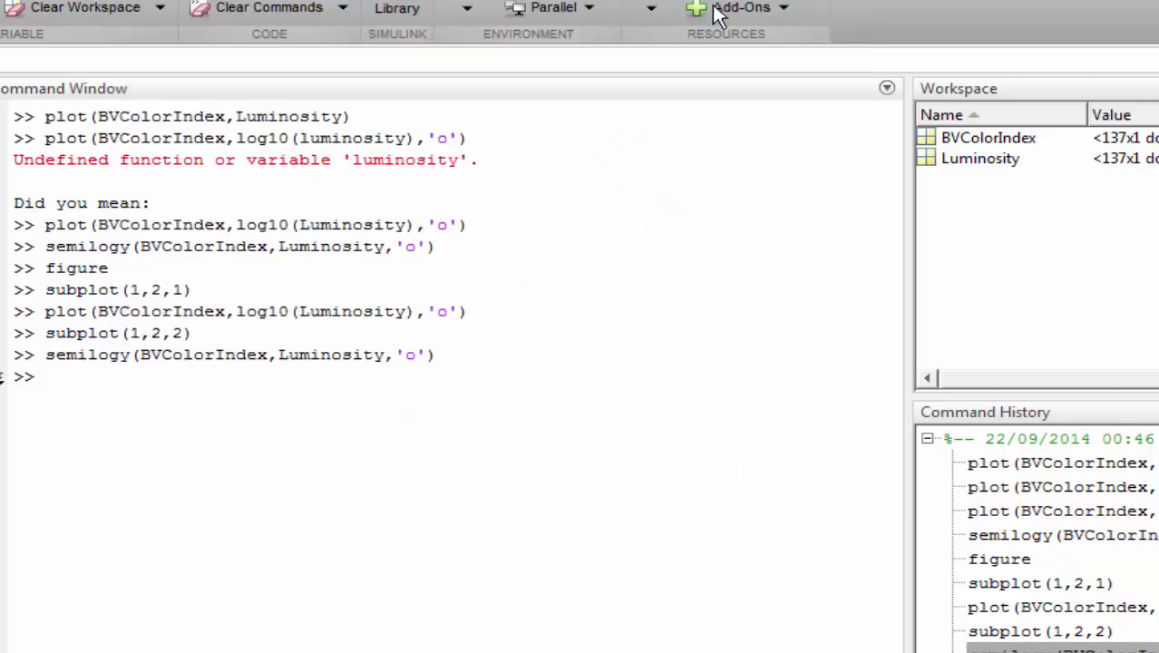
Try semilogx and loglog at the prompt, clearing each without running it.
click(155, 369)
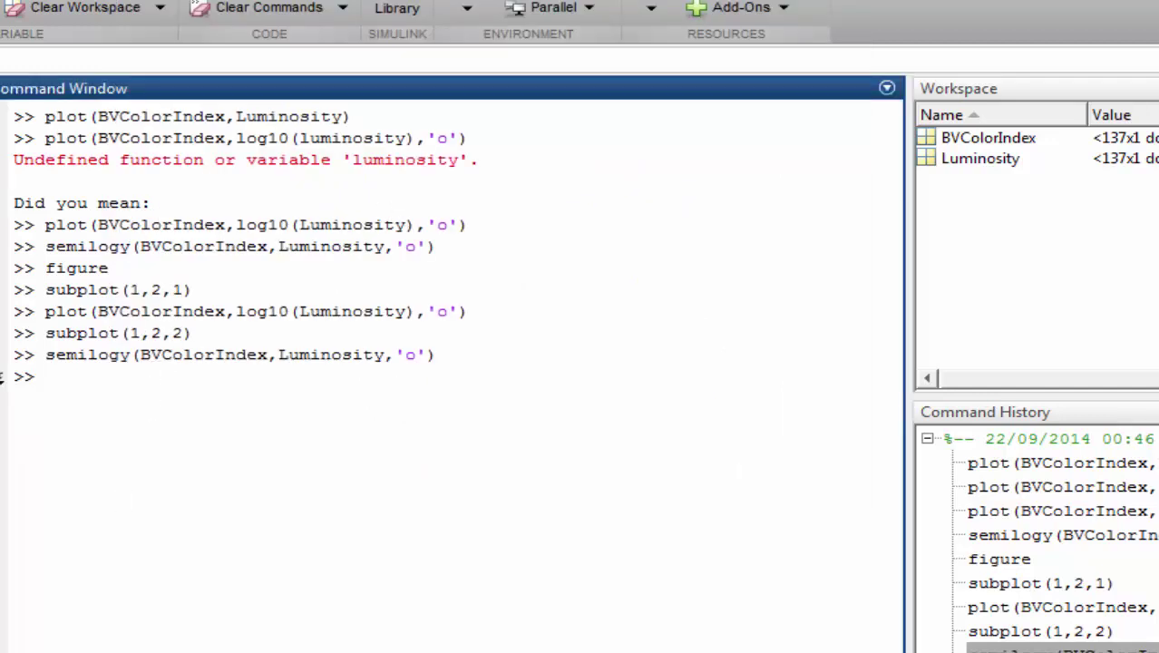
text(semilogx)
key(BackSpace)
key(BackSpace)
key(BackSpace)
key(BackSpace)
key(BackSpace)
key(BackSpace)
key(BackSpace)
key(BackSpace)
text(loglog)
key(Escape)
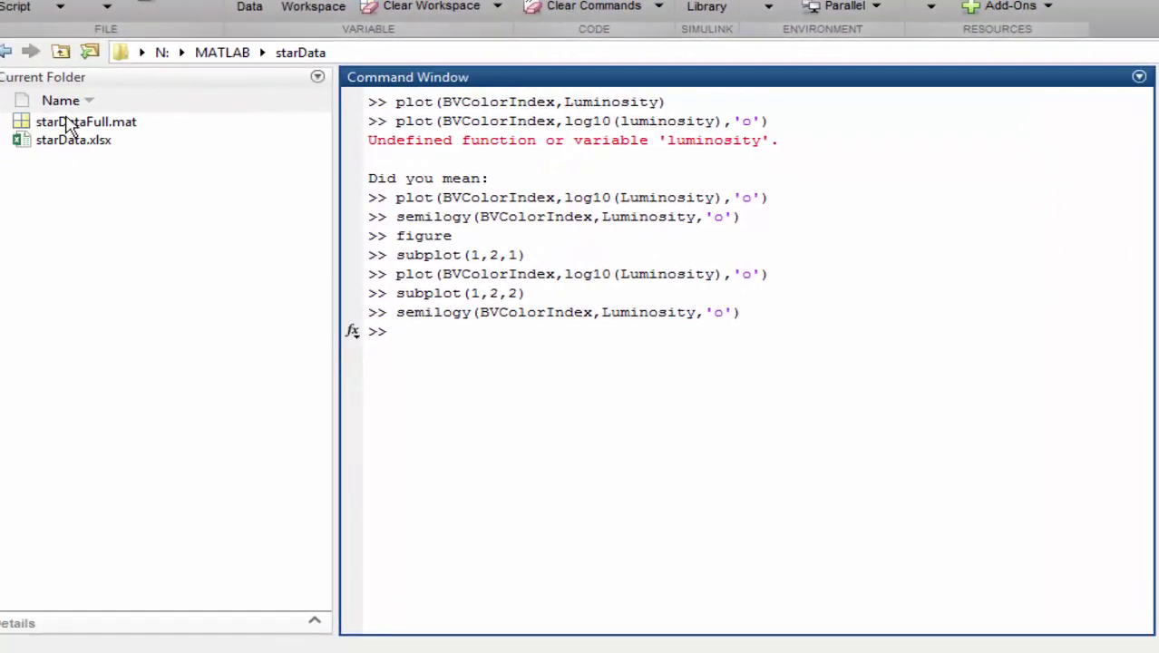
Load starDataFull.mat into the workspace and recall the earlier semilogy command.
double_click(68, 124)
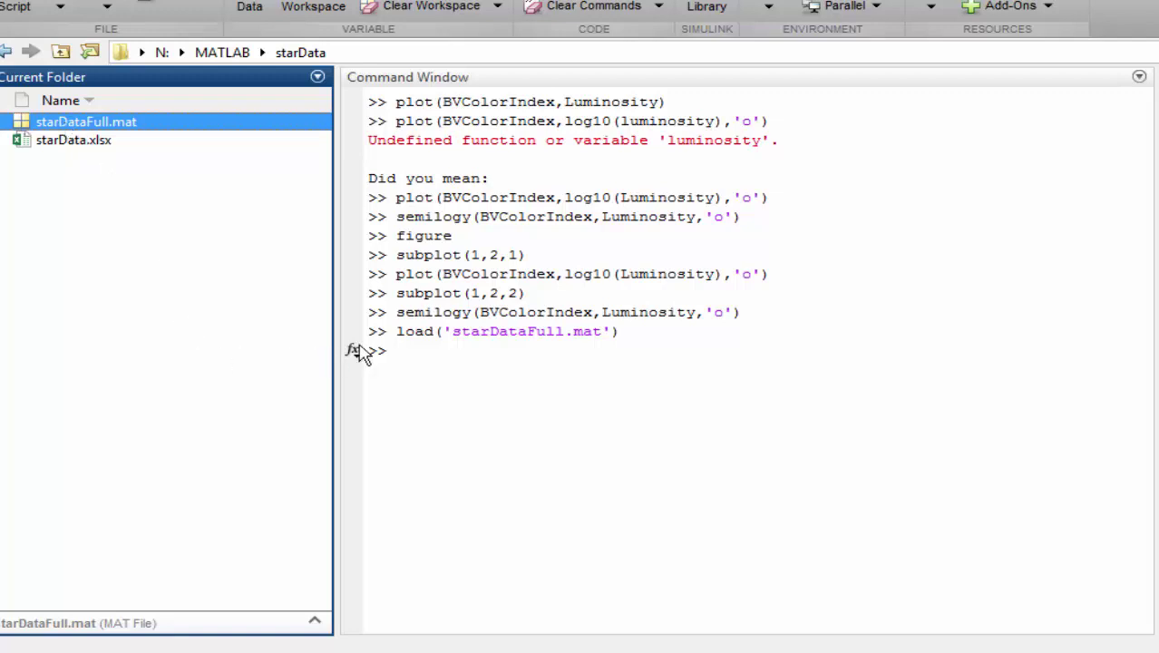
click(397, 350)
key(Up)
key(Up)
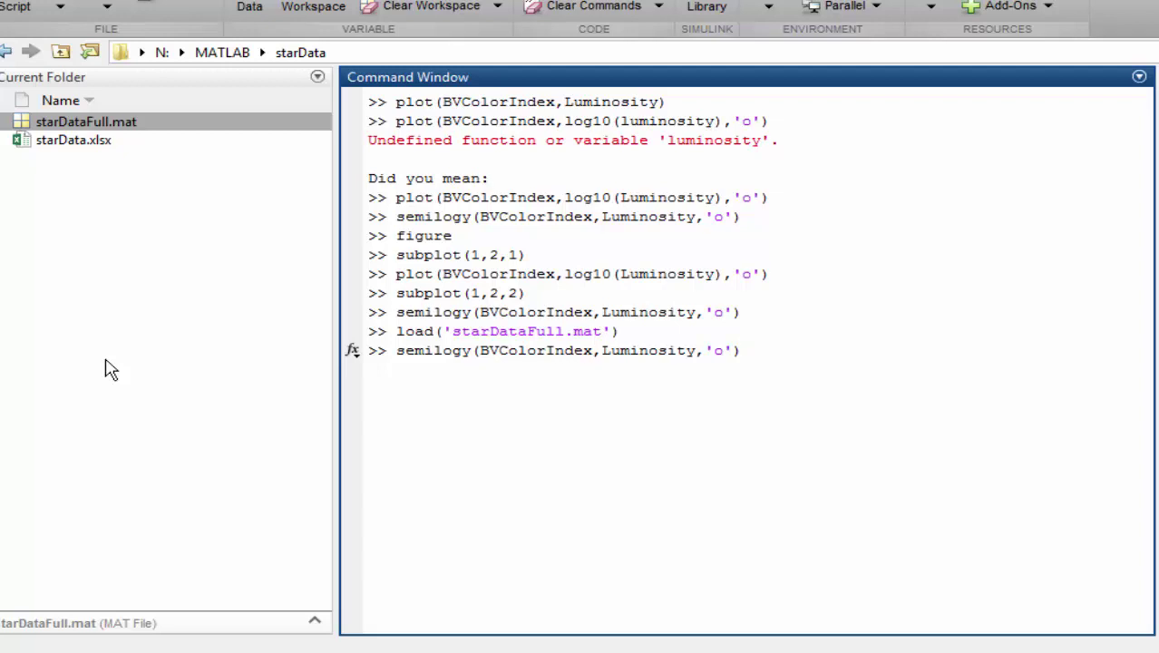
Replace the circle marker in the recalled semilogy command with a '.' dot marker.
key(Left)
key(Left)
key(Right)
text(,)
key(Left)
key(Left)
key(BackSpace)
text(.)
Add 'MarkerSize',16,'Color',[0 0 0] and run the black-dot plot of all stars.
key(Right)
key(Right)
text('Marker)
text(Size',)
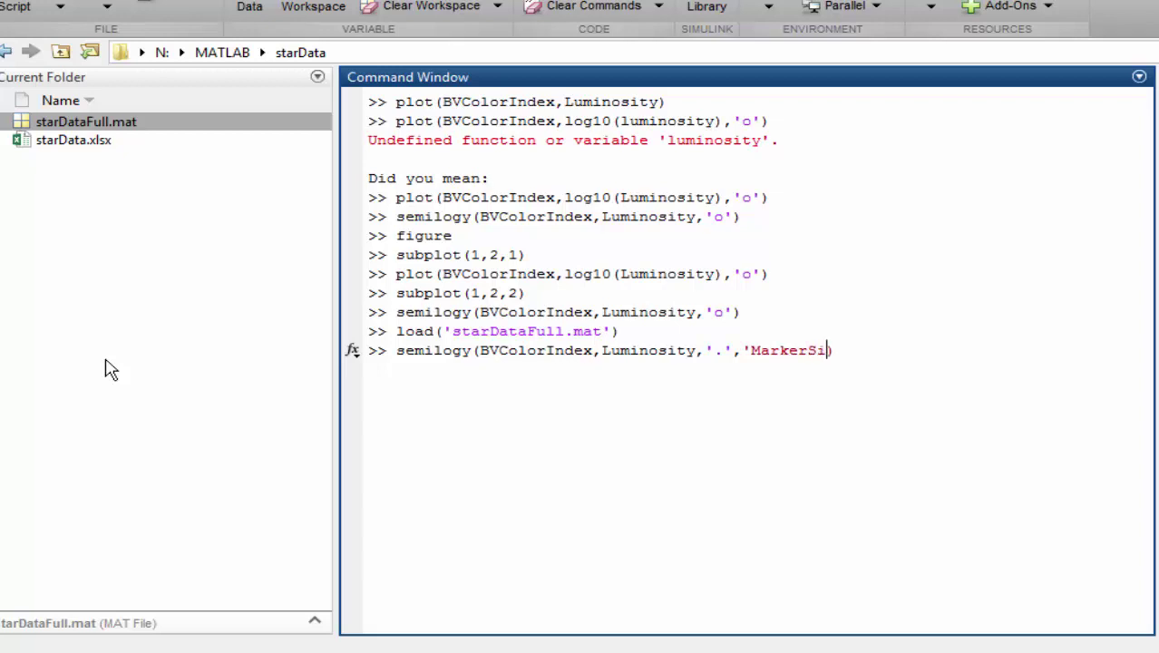
text(16,'Color)
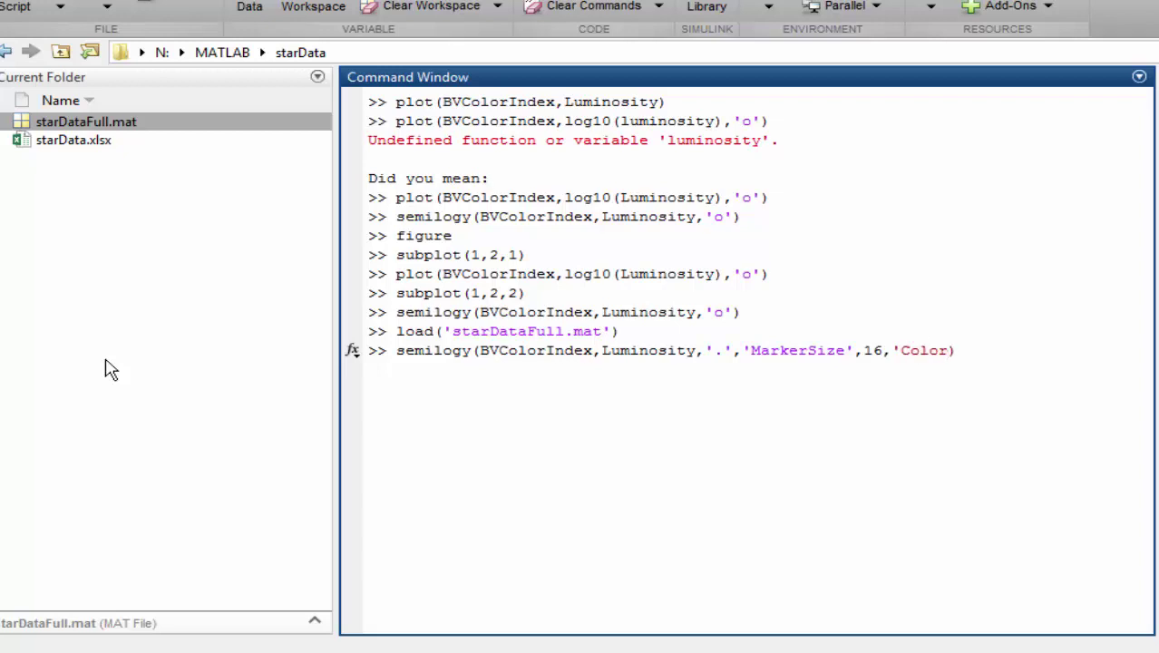
text(','black')
key(BackSpace)
key(BackSpace)
key(BackSpace)
key(BackSpace)
key(BackSpace)
key(BackSpace)
key(BackSpace)
text([0 0 0])
key(Return)
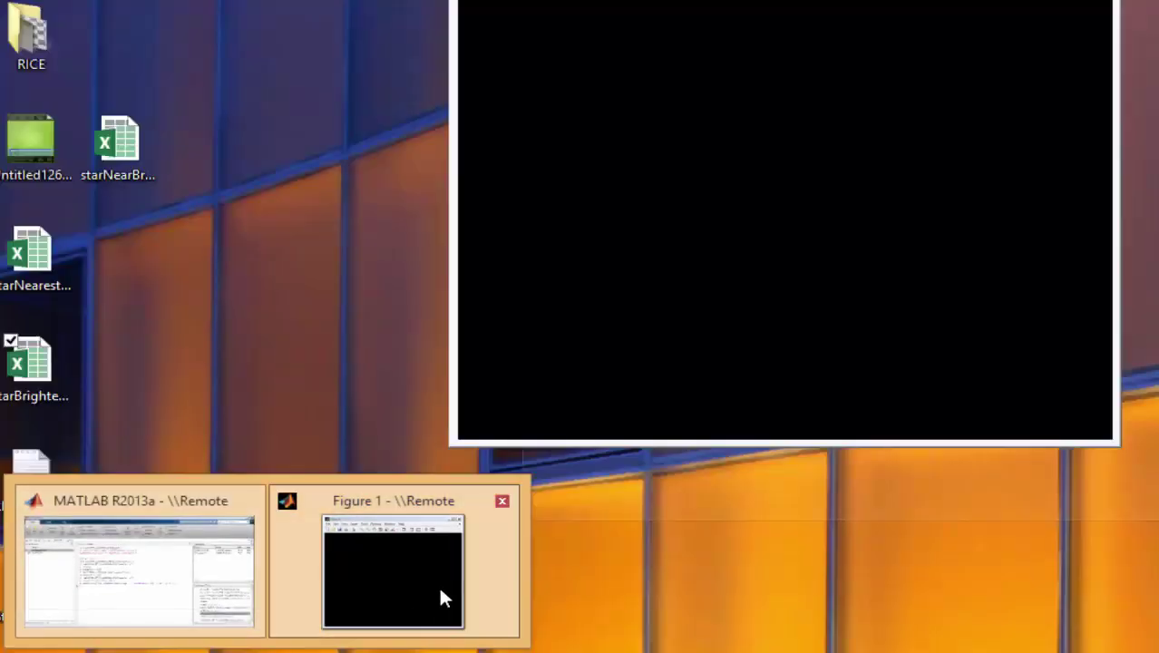
click(440, 594)
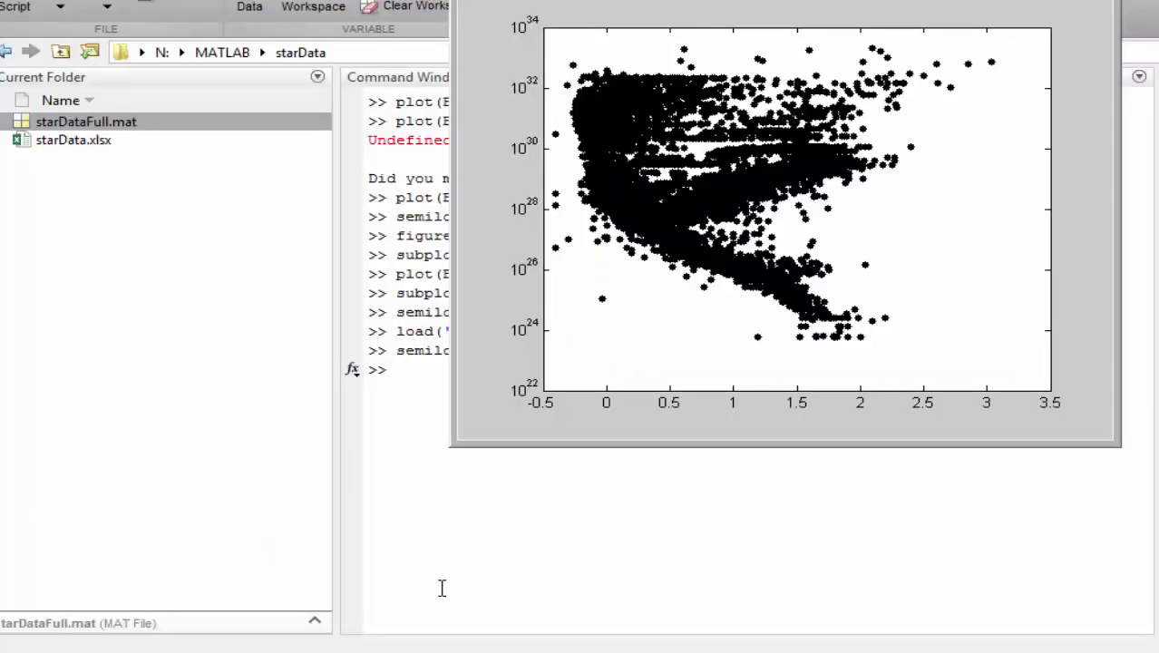